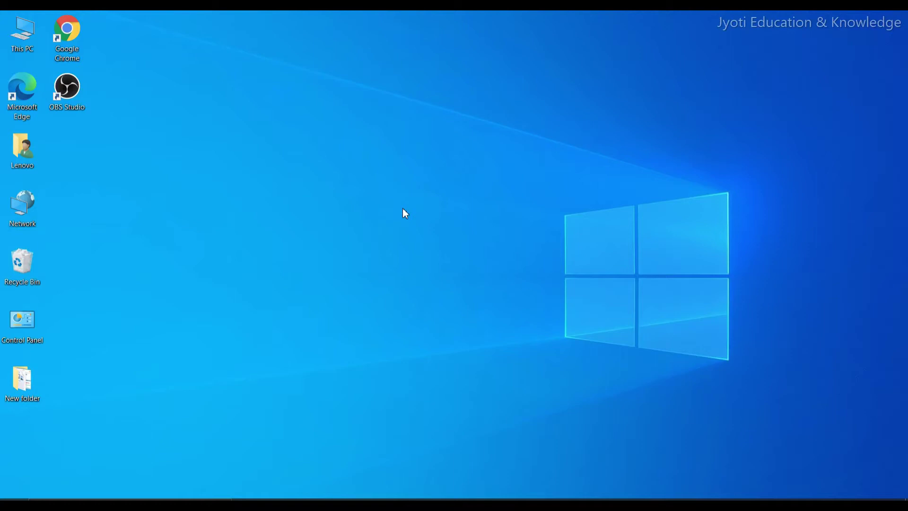
Step: Start Microsoft Word from the Run box with the winword command
key("super+r")
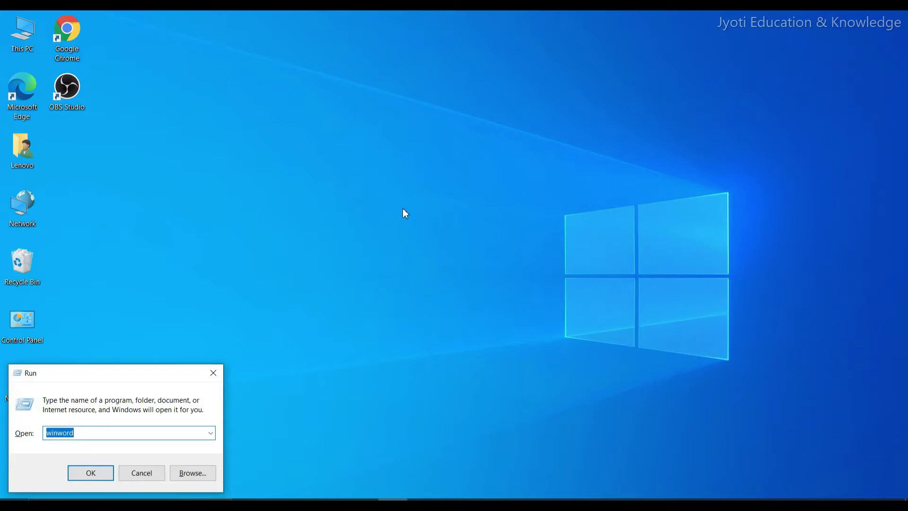
key("Return")
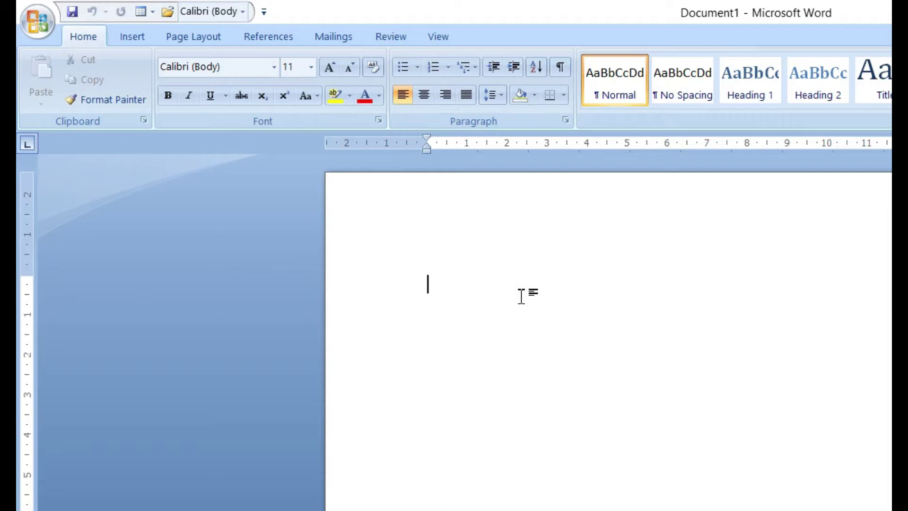
Step: Generate sample paragraphs with =rand(), then Lorem ipsum paragraphs with =lorem() on the next line
type("=rand")
type("()")
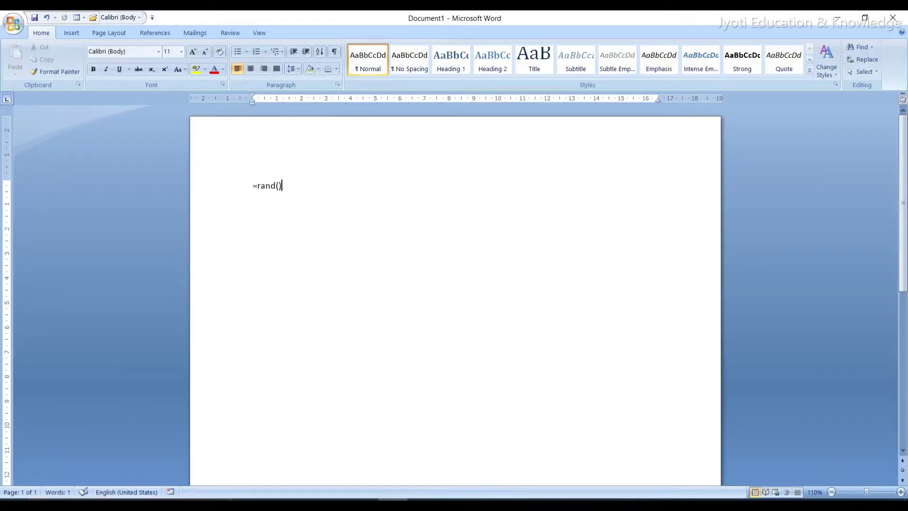
key("Return")
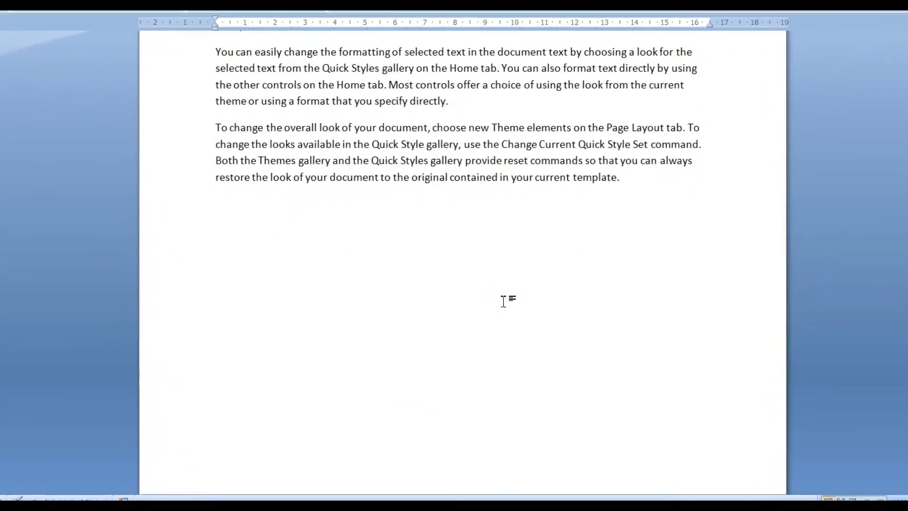
type("=")
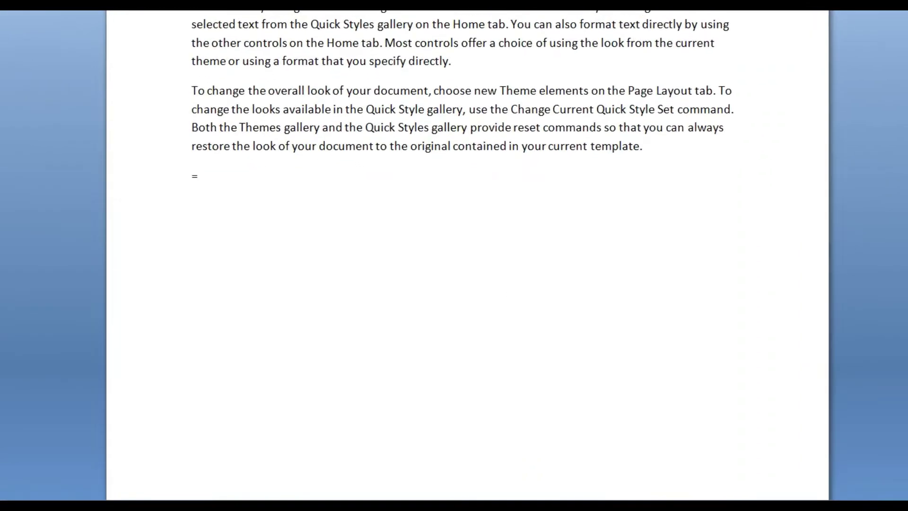
type("le")
key("BackSpace")
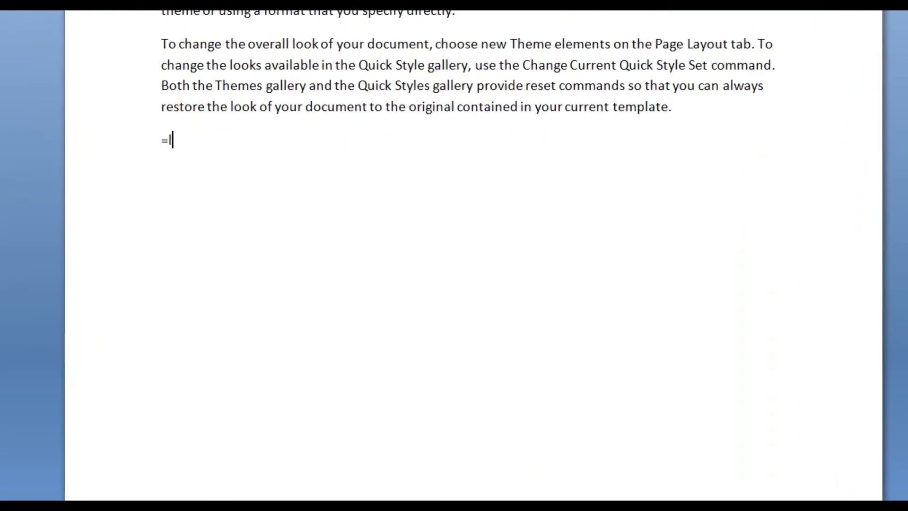
type("orem")
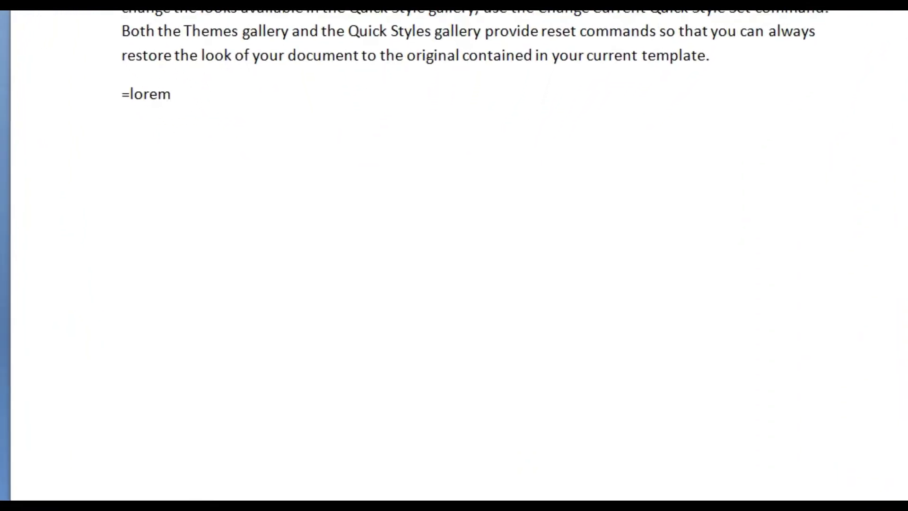
type("()")
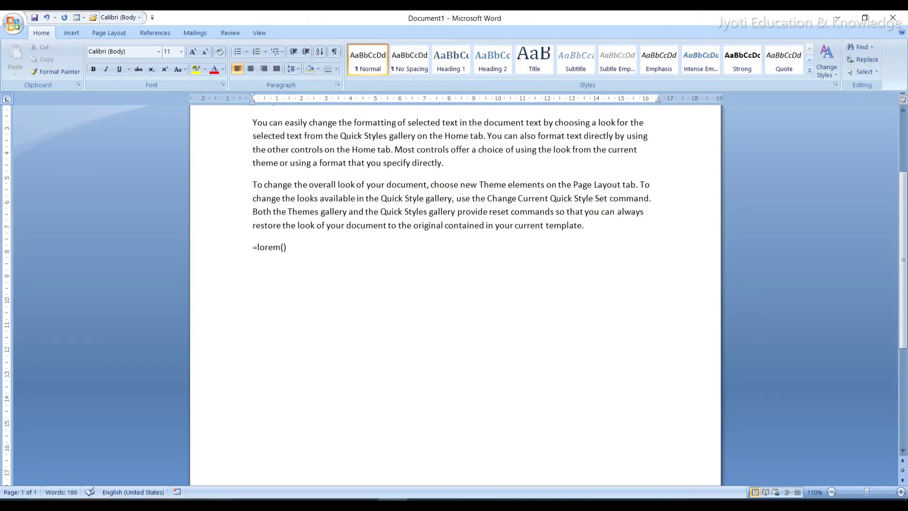
key("Return")
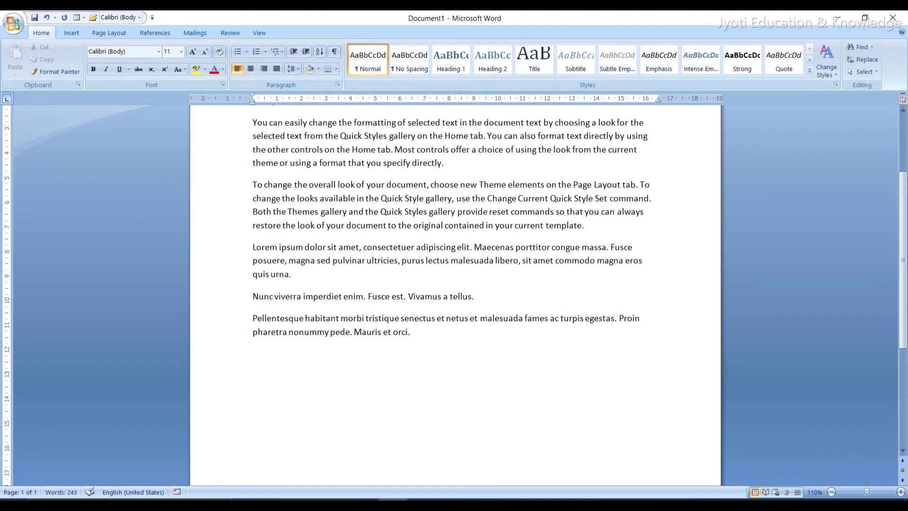
scroll(496, 321, "up", 5)
scroll(498, 325, "down", 2)
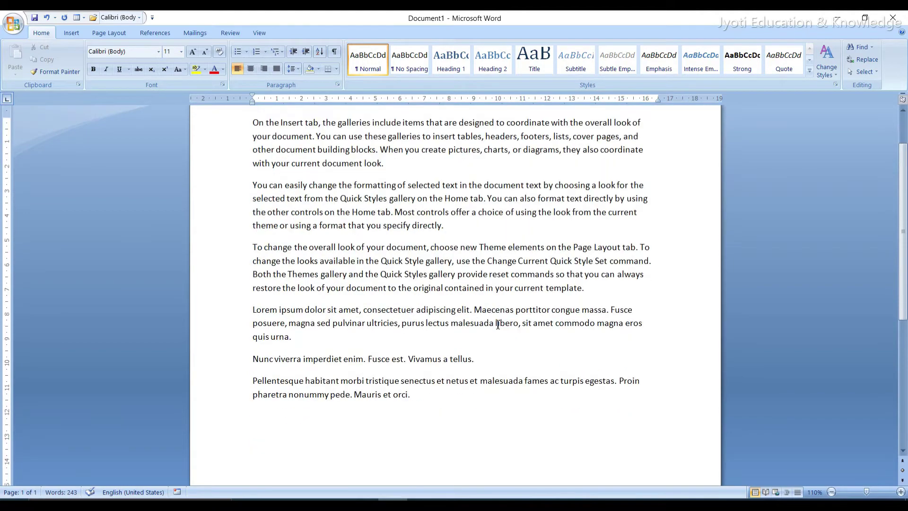
scroll(498, 325, "down", 2)
scroll(498, 324, "up", 2)
scroll(497, 324, "up", 1)
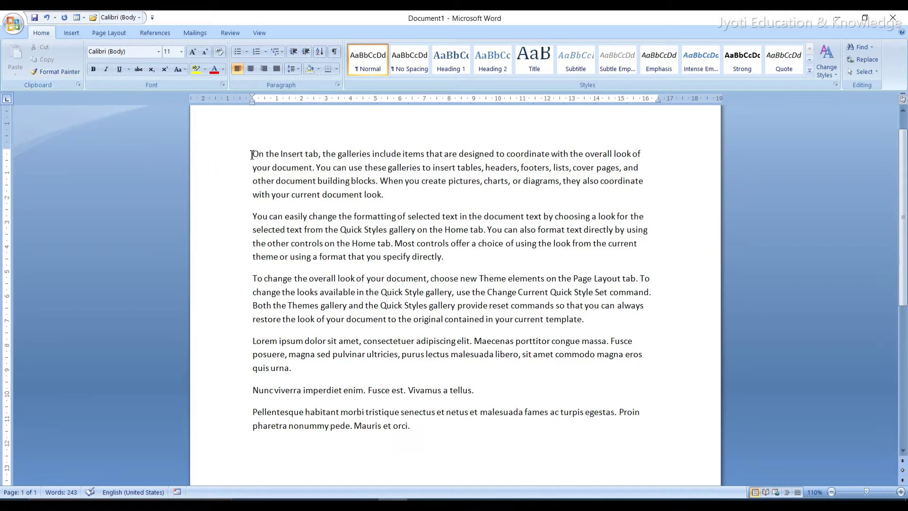
Step: Make the first paragraph bold, underlined, one size larger and yellow-highlighted
left_click_drag(252, 153, 402, 195)
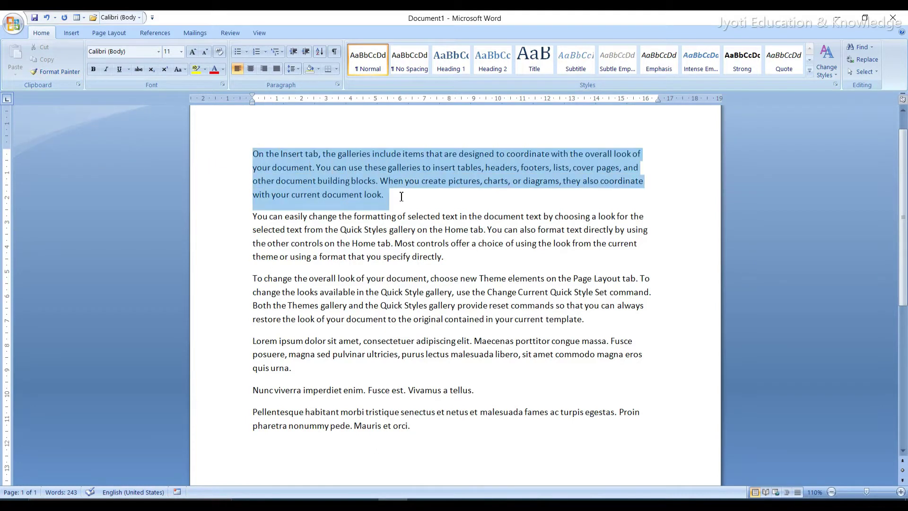
left_click(97, 69)
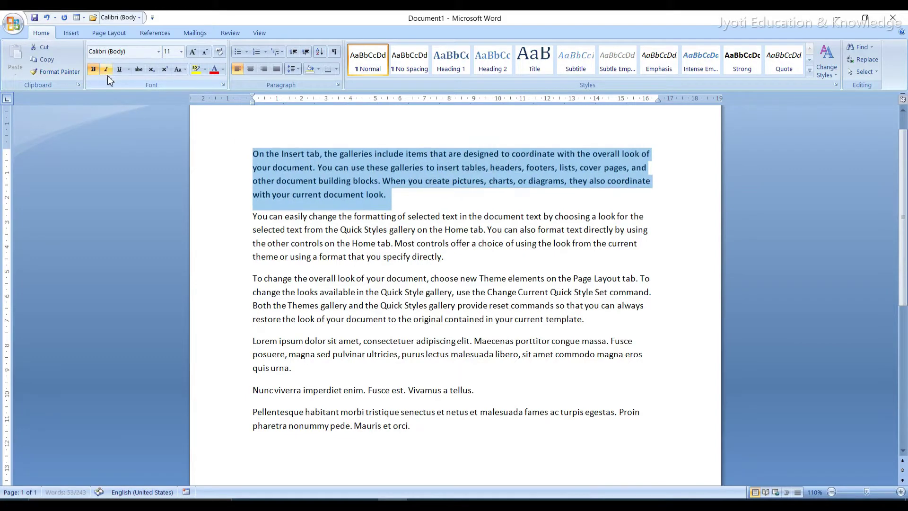
left_click(118, 70)
left_click(194, 53)
left_click(194, 53)
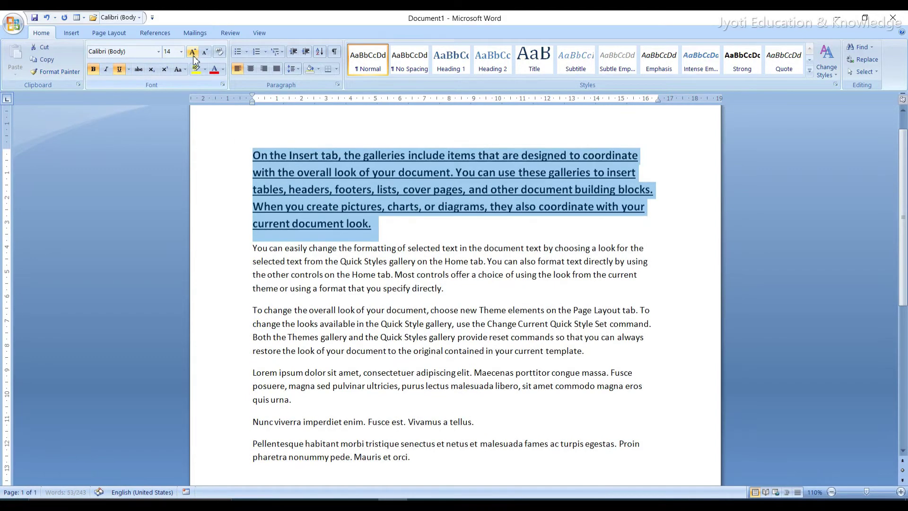
left_click(196, 69)
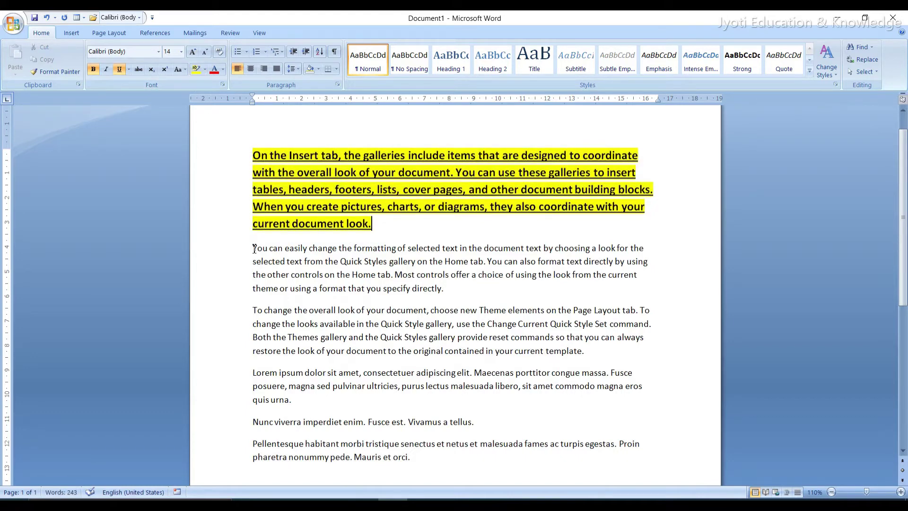
Step: Reselect the first paragraph so its formatting can be copied
mouse_move(252, 248)
left_mouse_down()
mouse_move(443, 287)
mouse_move(433, 286)
left_mouse_up()
left_click(377, 233)
mouse_move(252, 156)
left_mouse_down()
mouse_move(387, 215)
mouse_move(391, 230)
left_mouse_up()
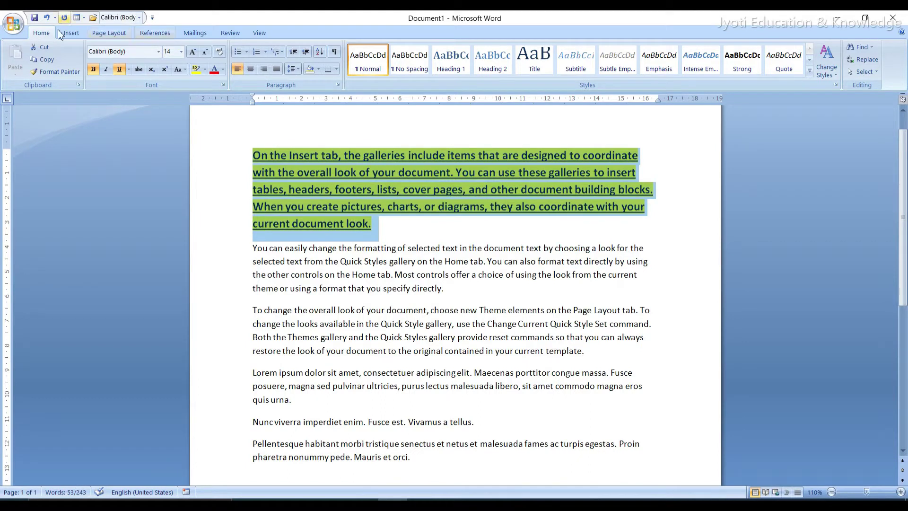
Step: Paint the first paragraph's bold, underline, 14 pt and yellow highlight onto the second paragraph
left_click(49, 72)
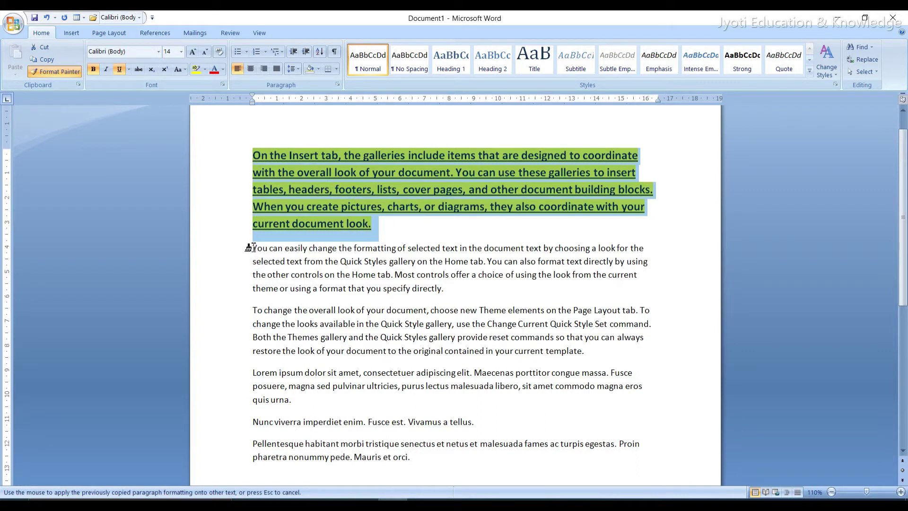
left_click_drag(250, 248, 447, 290)
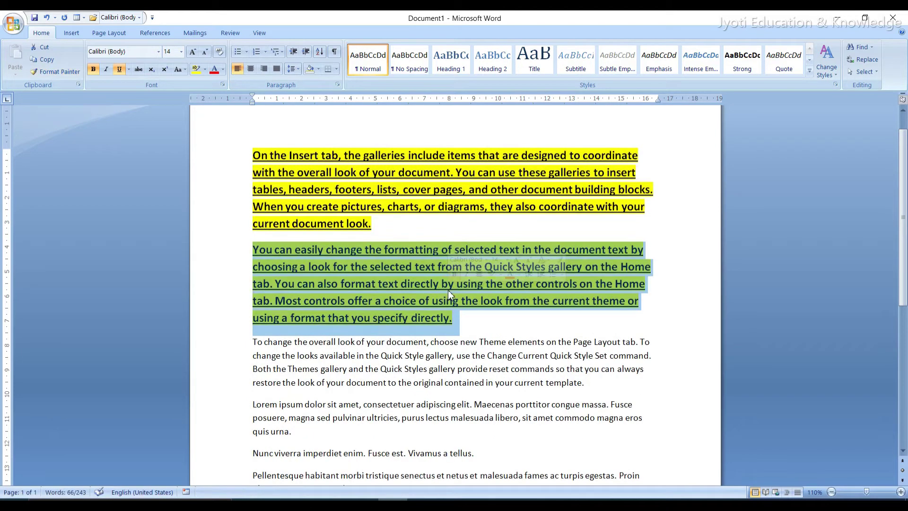
left_click(411, 238)
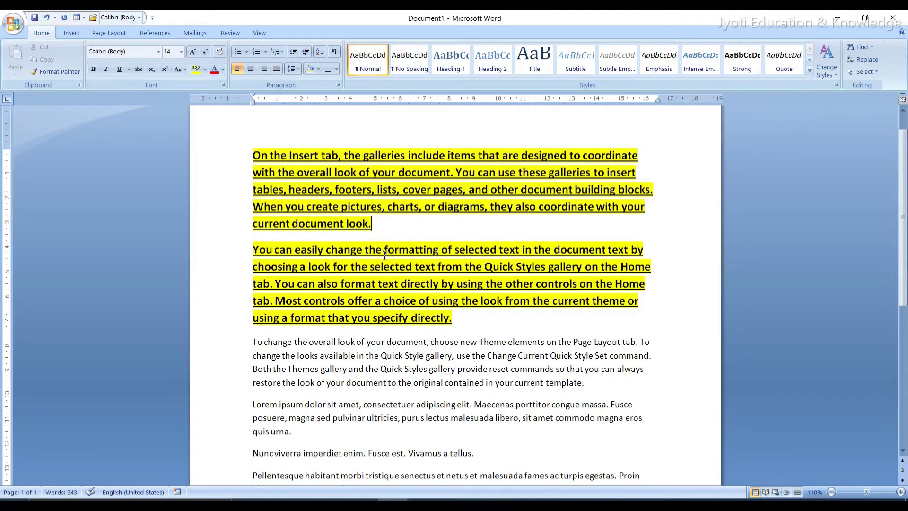
scroll(384, 256, "down", 1)
scroll(384, 256, "down", 1)
scroll(384, 255, "down", 1)
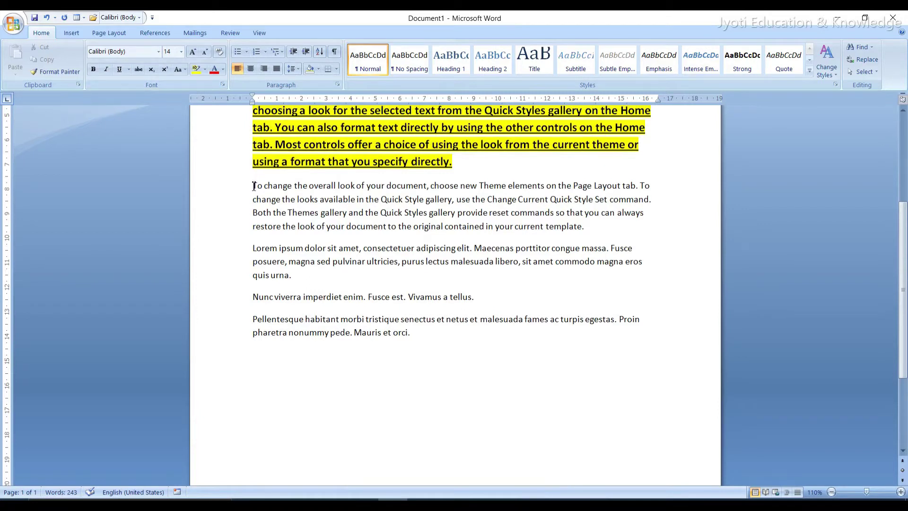
Step: Make the 'To change the overall look' paragraph bold, italic and underlined in red
left_click_drag(254, 184, 579, 231)
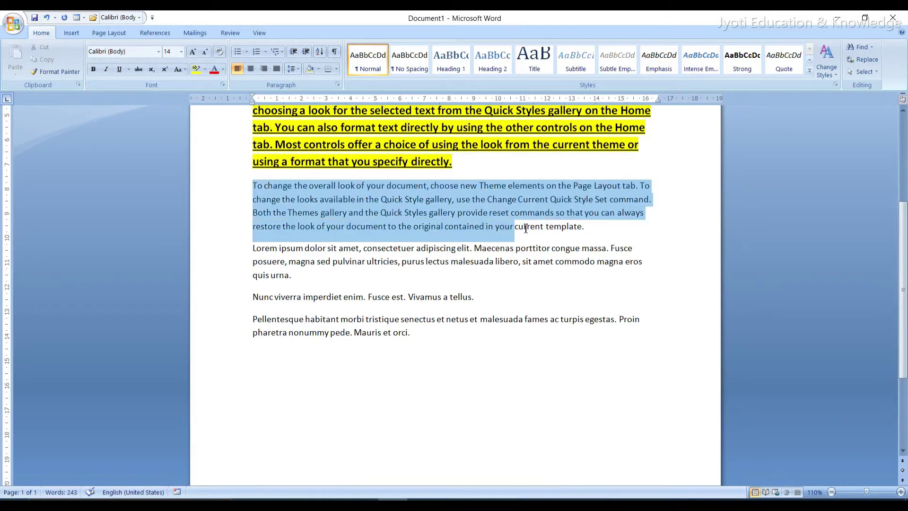
left_click(94, 69)
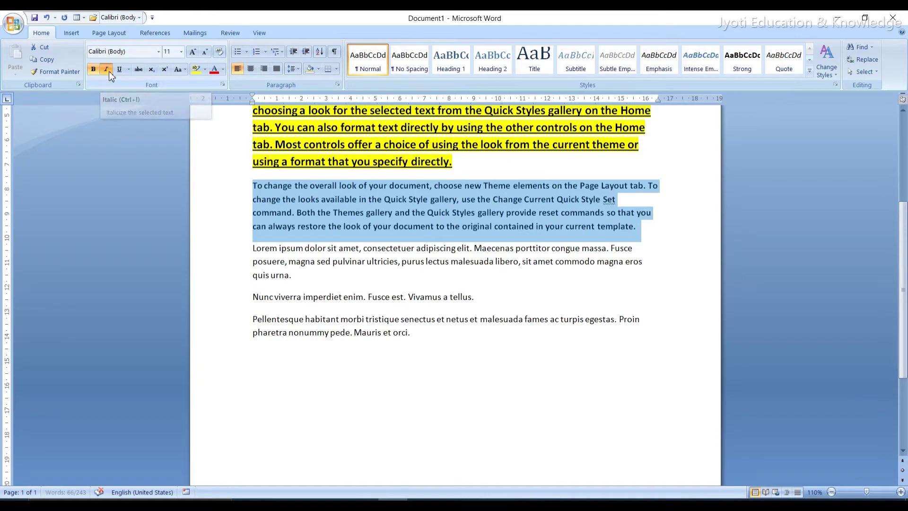
left_click(109, 71)
left_click(119, 71)
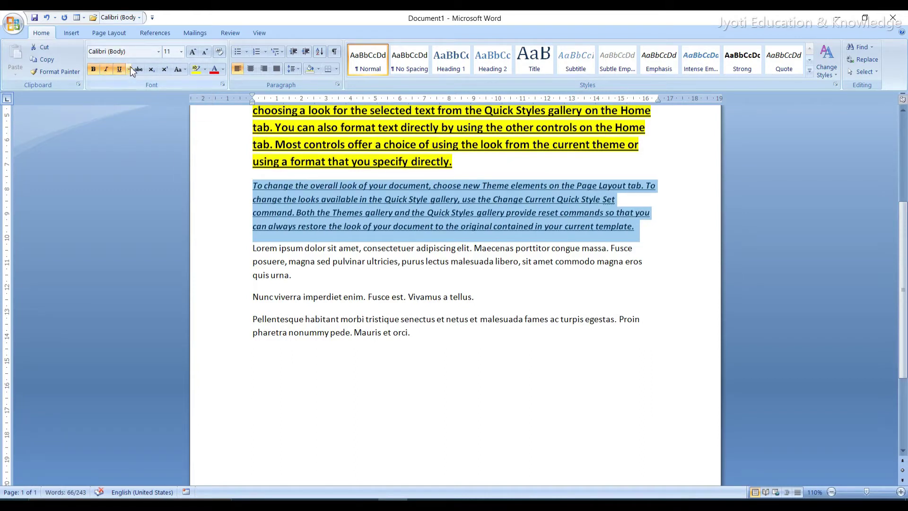
left_click(128, 69)
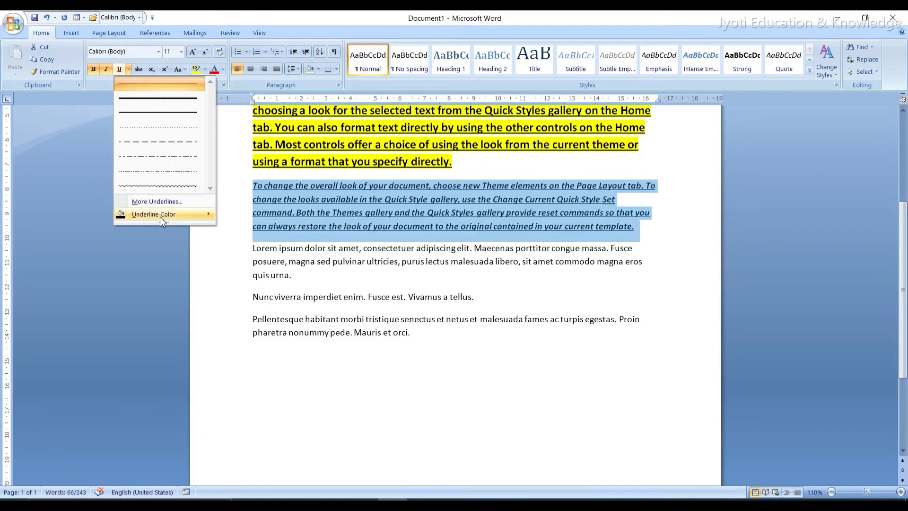
mouse_move(157, 214)
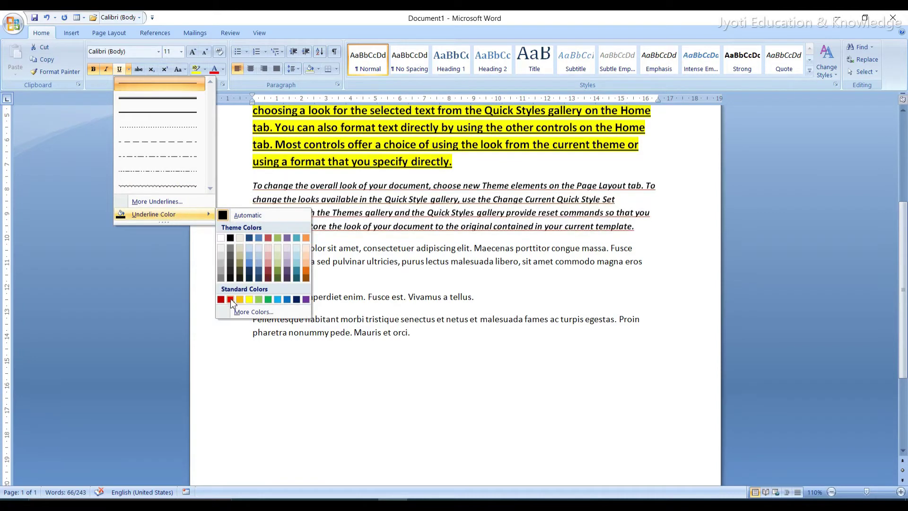
left_click(230, 300)
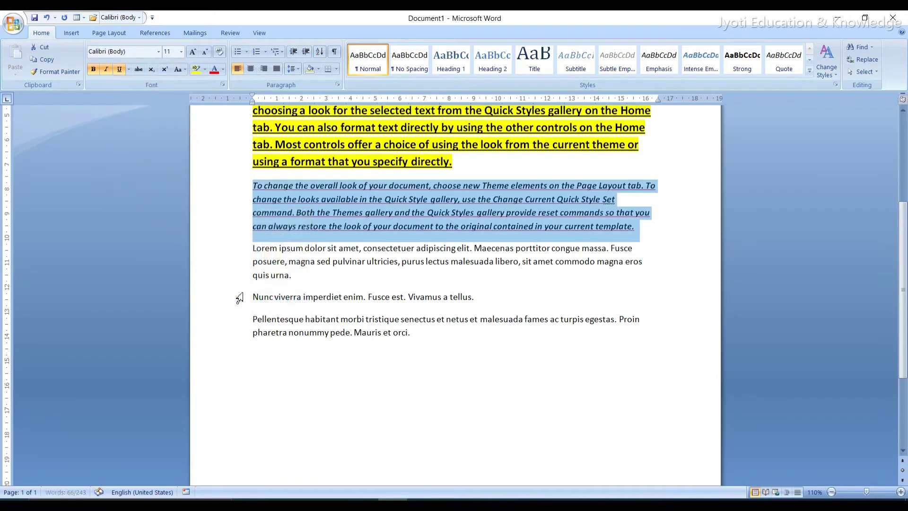
left_click(344, 262)
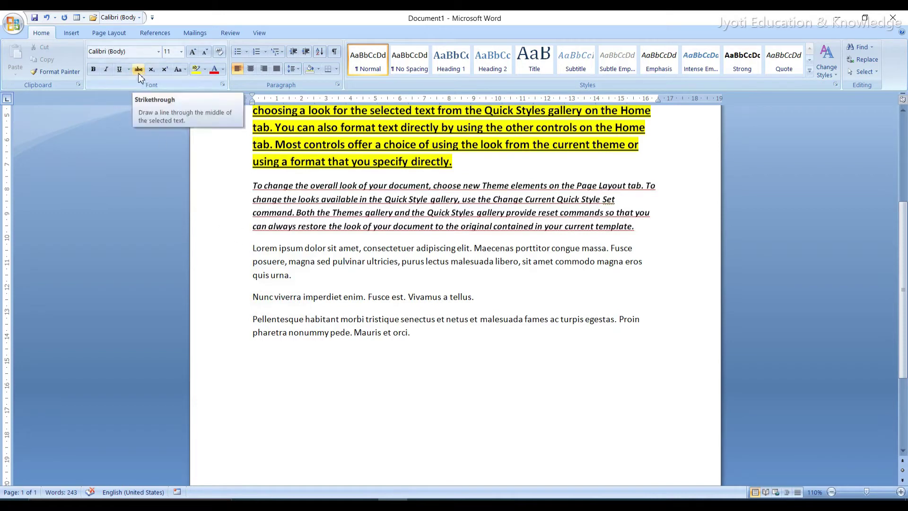
Step: Strike through the Lorem ipsum paragraph
left_click(252, 250)
left_click_drag(252, 250, 229, 275)
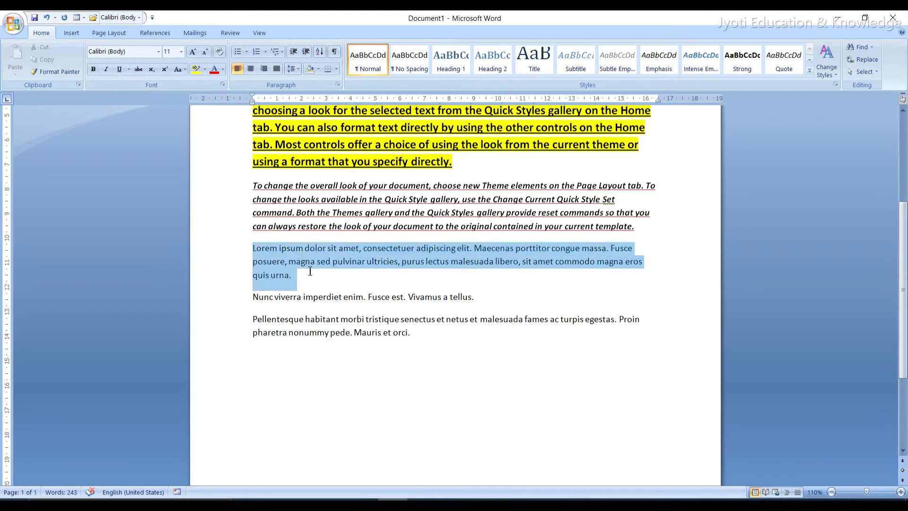
left_click(137, 69)
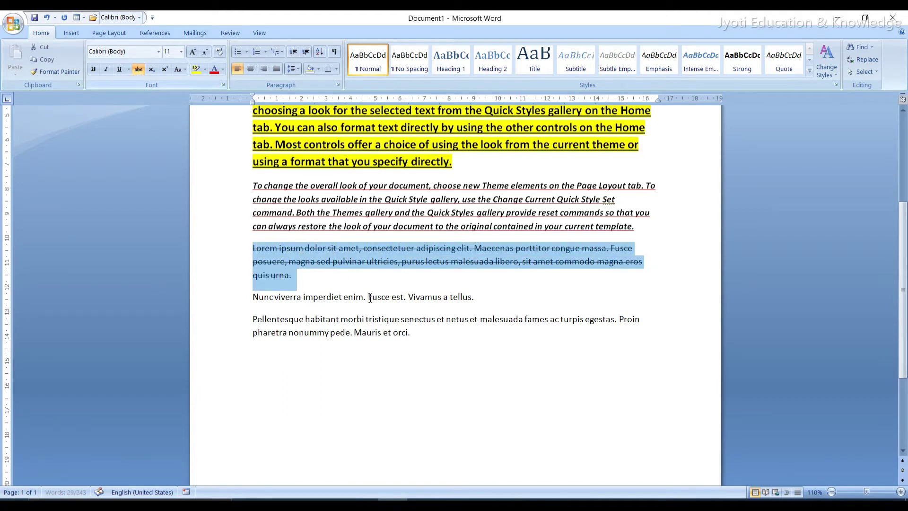
Step: Add a struck-through 'Rs 199' line below it, then turn strikethrough off for new text
left_click(362, 279)
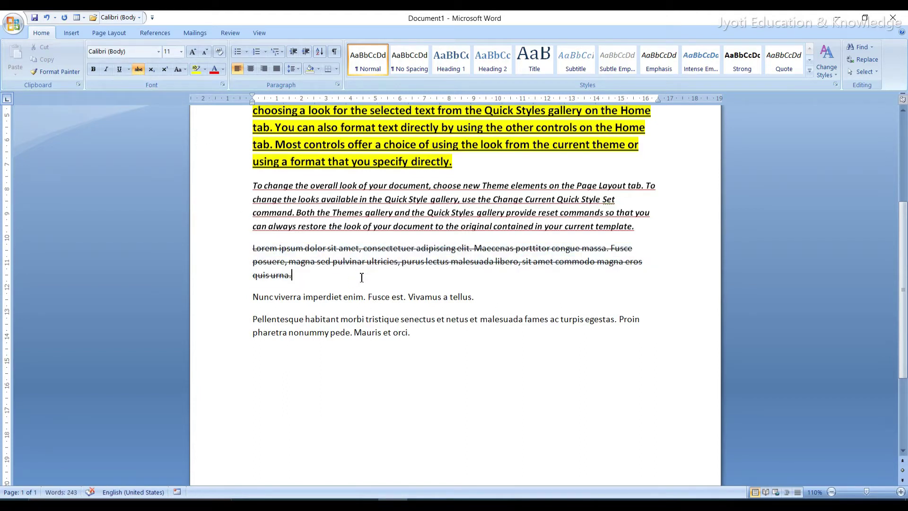
key("Return")
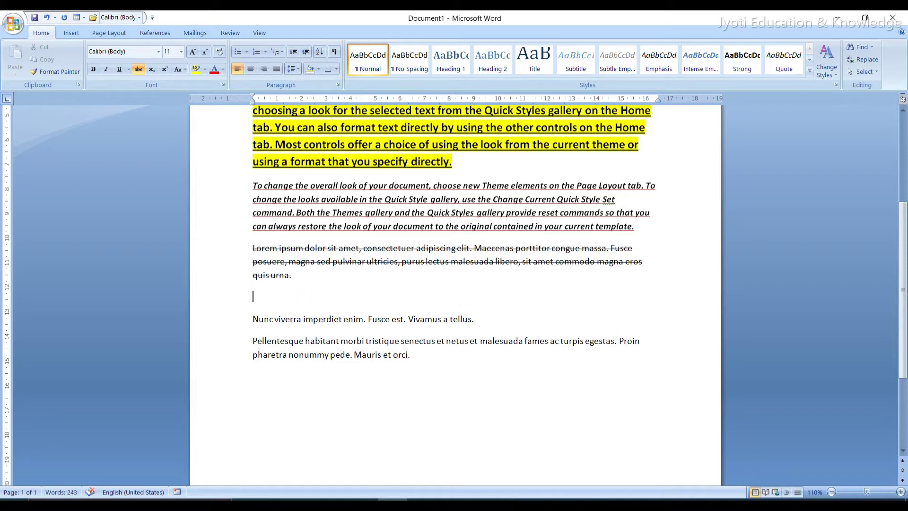
type("rRs")
type(" 1")
type("99")
key("Return")
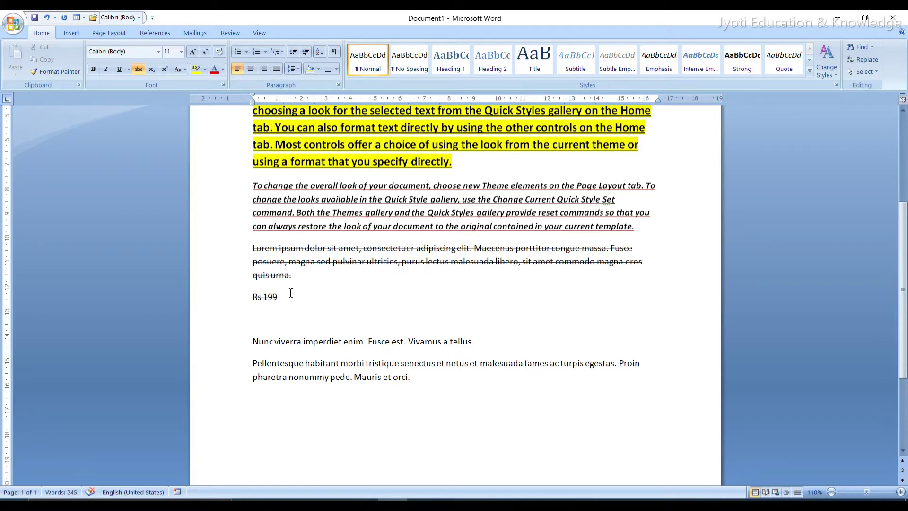
left_click(138, 69)
Step: Type H2SO4 and subscript the 2 and the 4 to read H₂SO₄
type("H2S")
type("O4")
left_click_drag(264, 326, 259, 325)
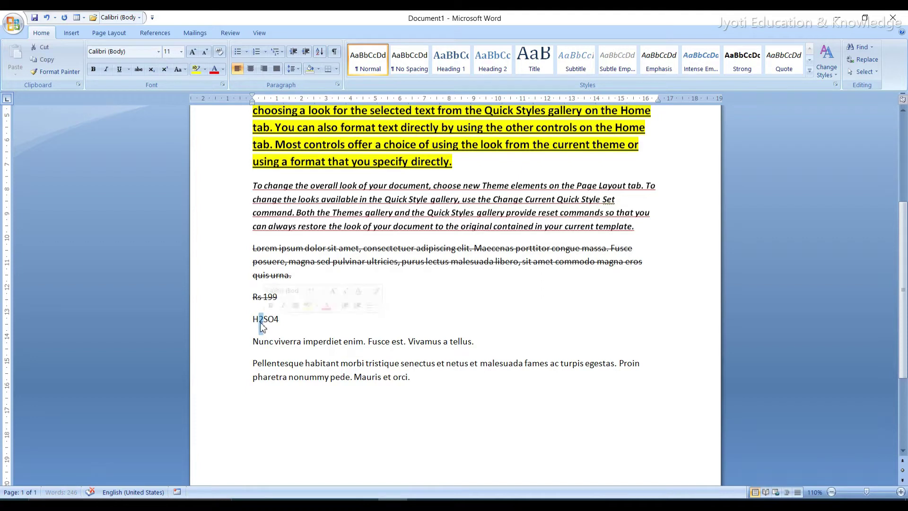
left_click(151, 69)
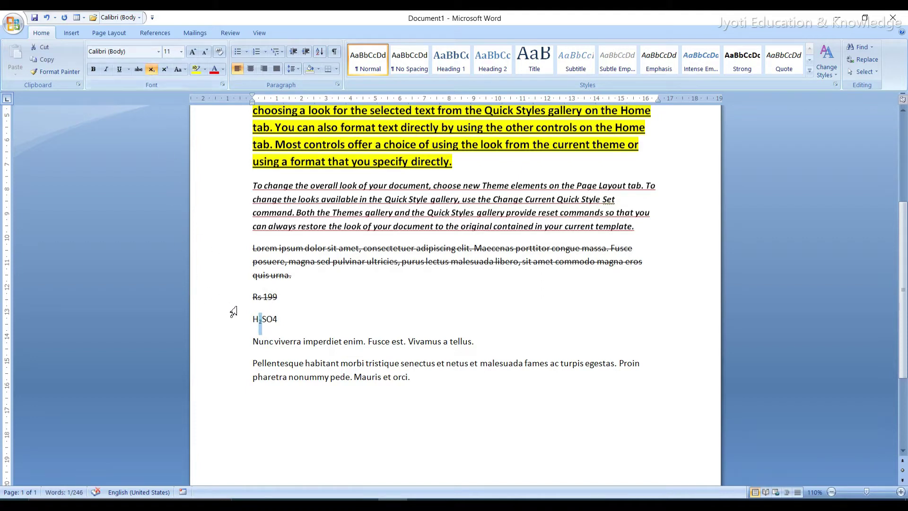
left_click_drag(272, 320, 278, 319)
left_click(151, 70)
left_click(294, 312)
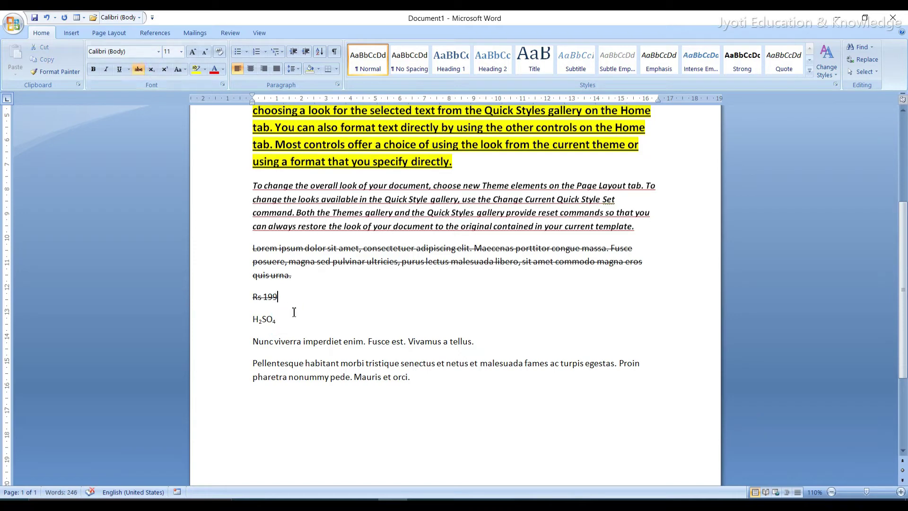
left_click(243, 326)
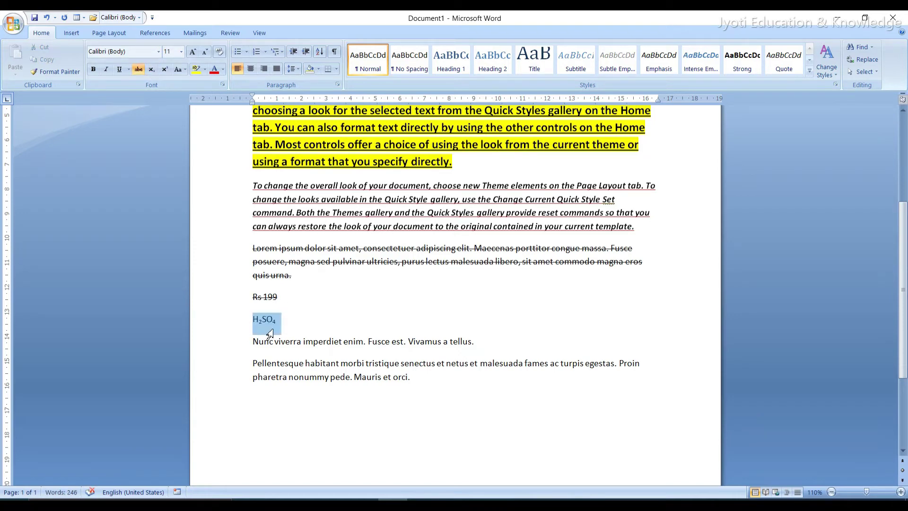
left_click(302, 336)
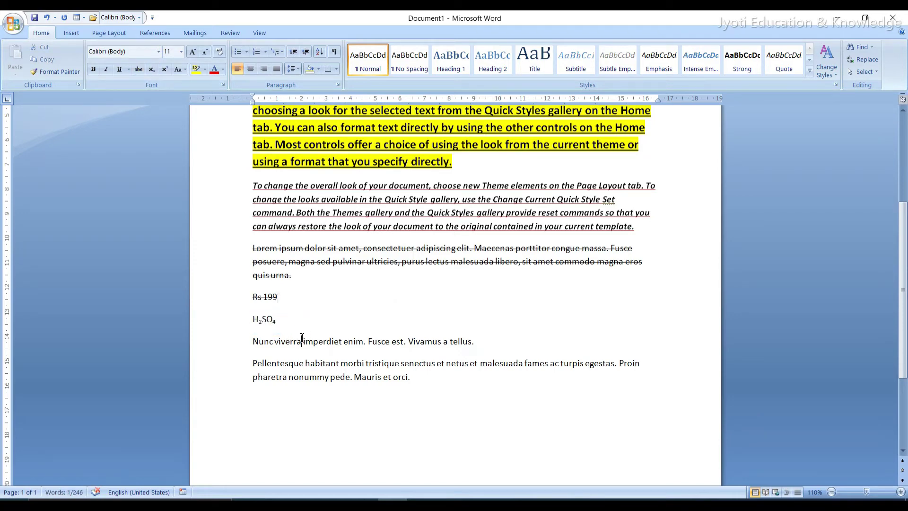
Step: Add a new line below H₂SO₄ with subscript off and type X2+Y2
left_click(389, 326)
key("Return")
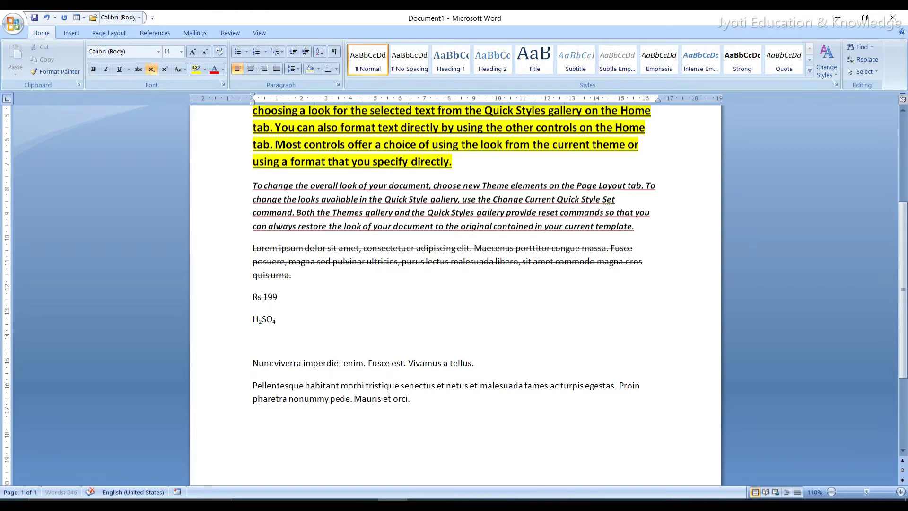
left_click(165, 69)
type("x")
key("BackSpace")
type("X2")
type("+")
type("Y2")
Step: Raise both 2s to superscript so the line reads X²+Y²
left_click_drag(262, 341, 258, 341)
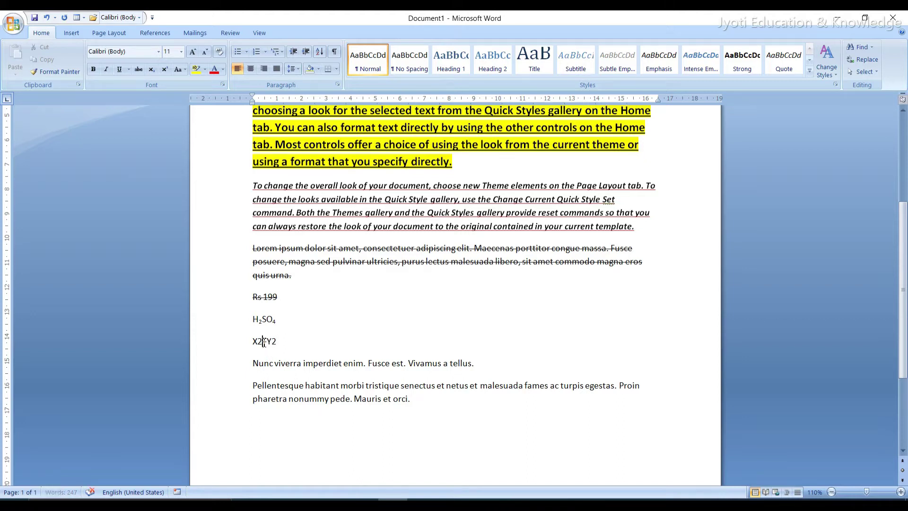
left_click(167, 70)
left_click_drag(276, 341, 272, 341)
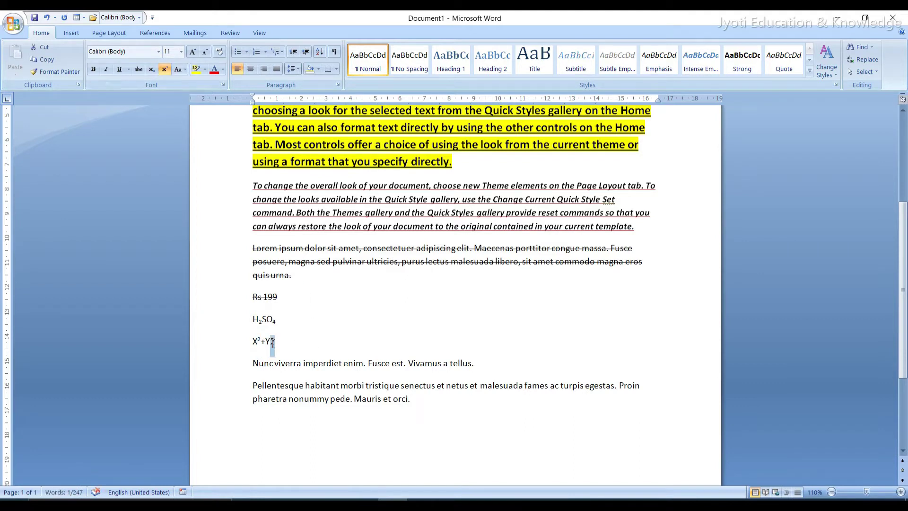
left_click(161, 69)
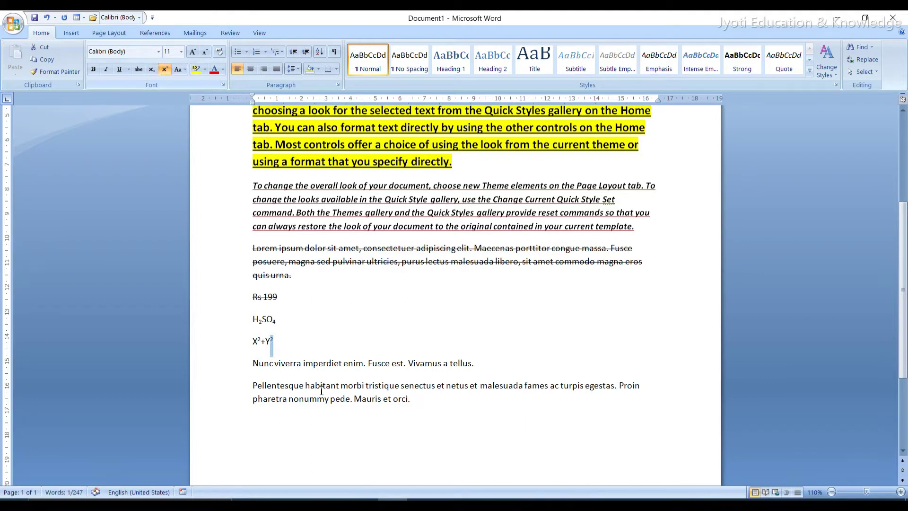
left_click(343, 348)
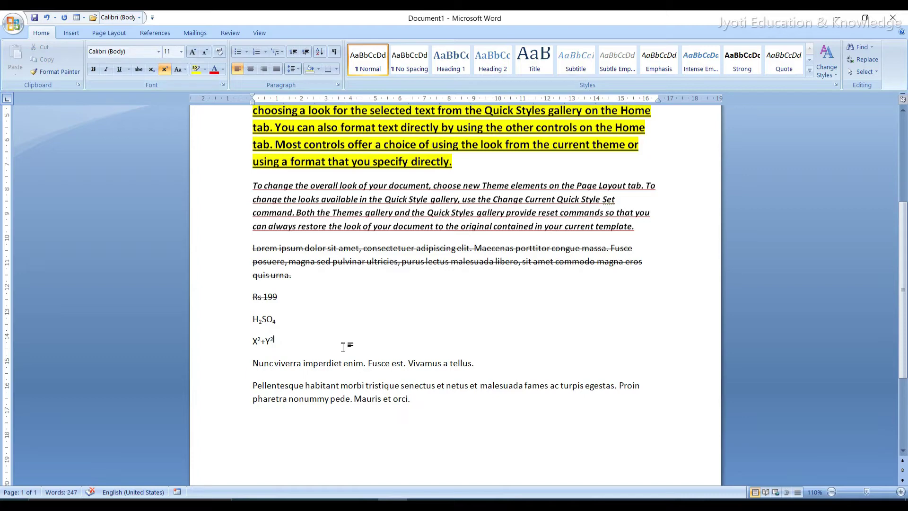
Step: Insert =rand() sample paragraphs after 'orci.' and select the 'On the Insert tab' paragraph
scroll(407, 293, "down", 3)
left_click(430, 265)
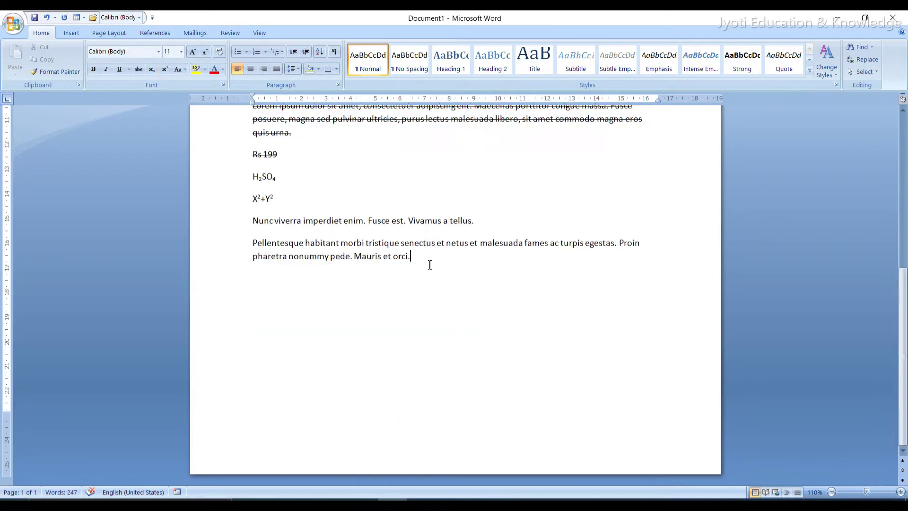
key("Return")
type("=")
type("nd()")
key("Return")
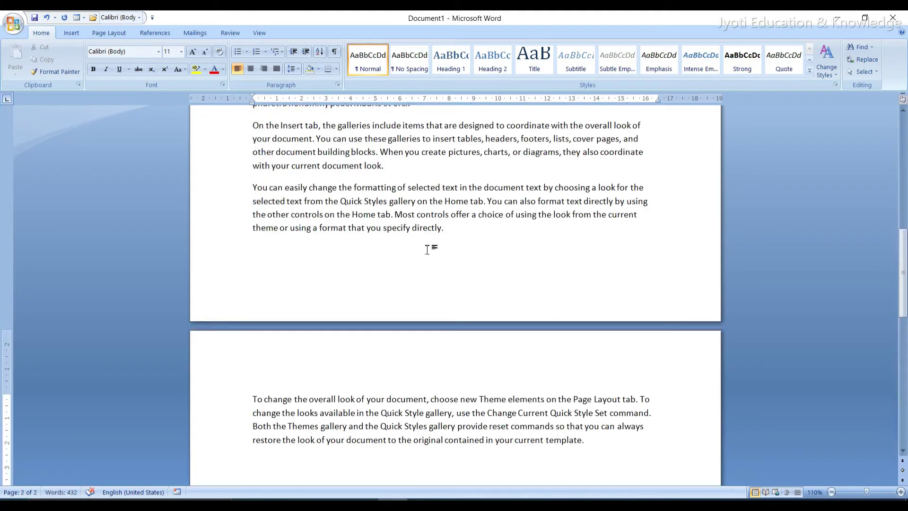
scroll(427, 250, "up", 2)
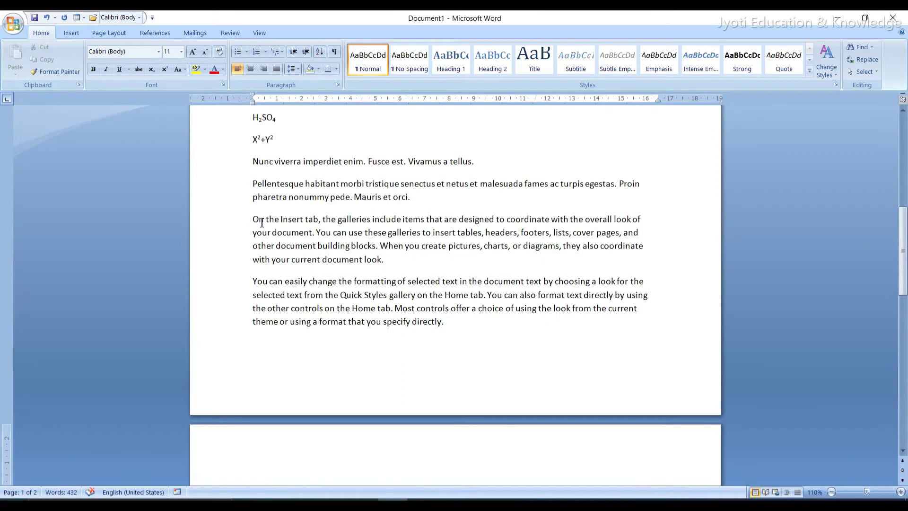
left_click_drag(254, 219, 392, 259)
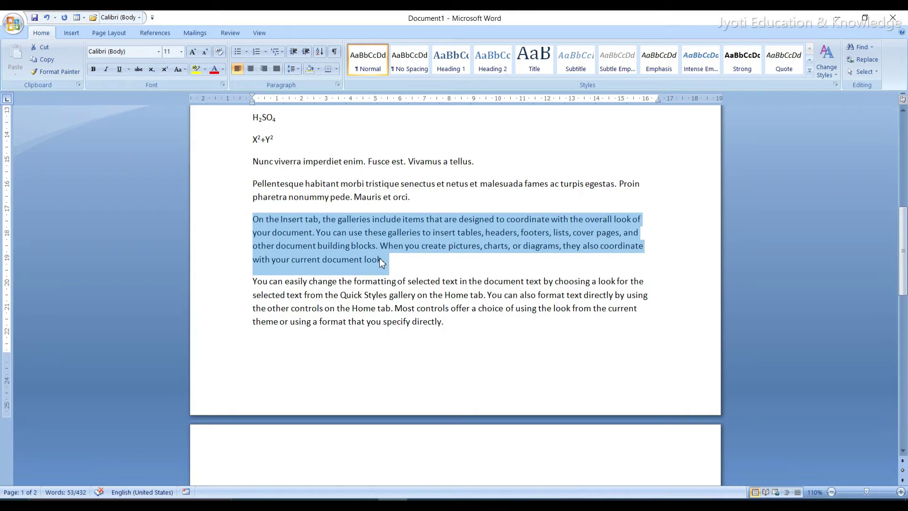
Step: Change the 'On the Insert tab' paragraph to UPPERCASE
left_click(187, 70)
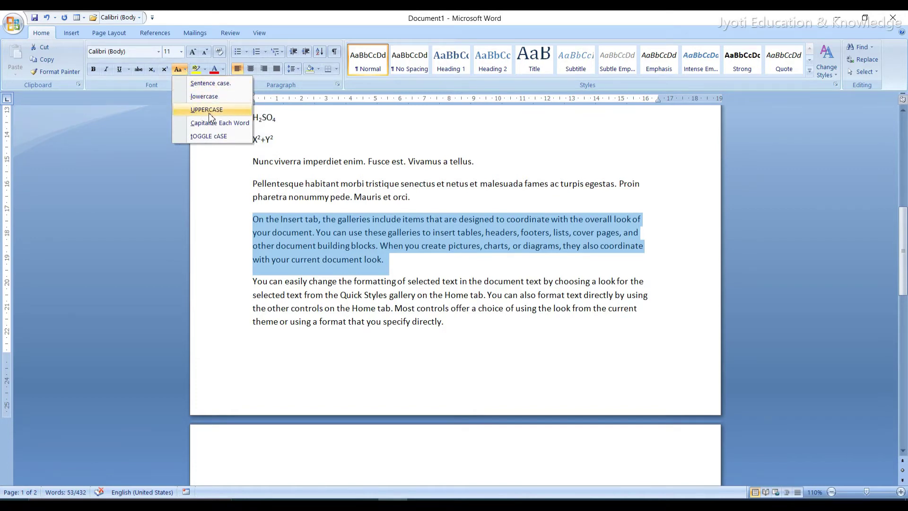
left_click(207, 109)
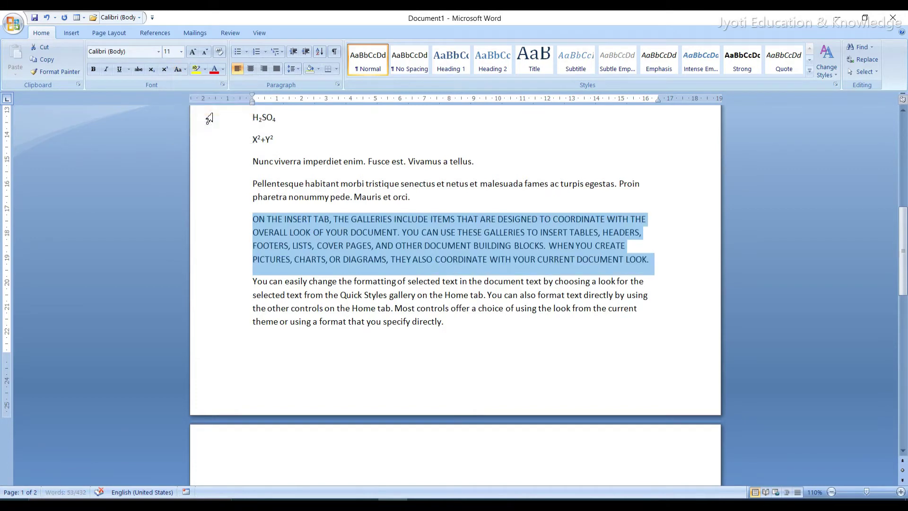
left_click(464, 296)
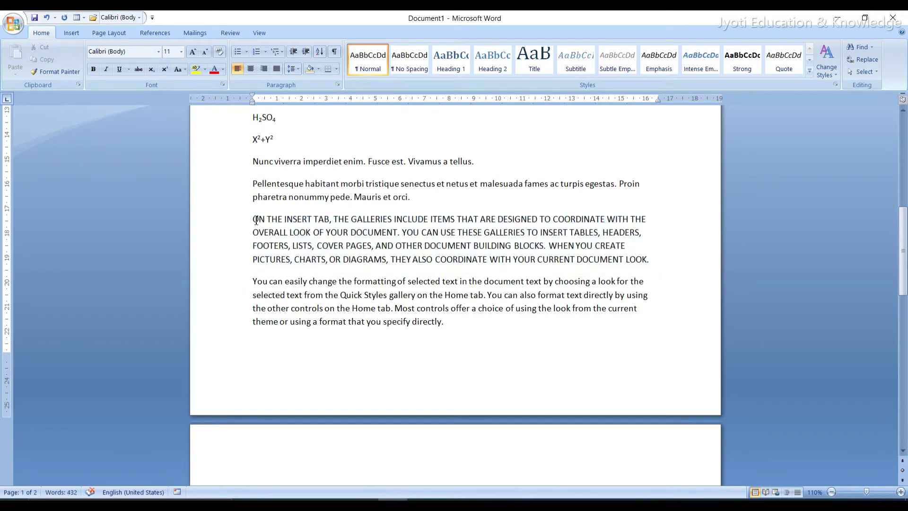
Step: Reselect the uppercase paragraph and convert it to lowercase
left_click_drag(254, 219, 643, 260)
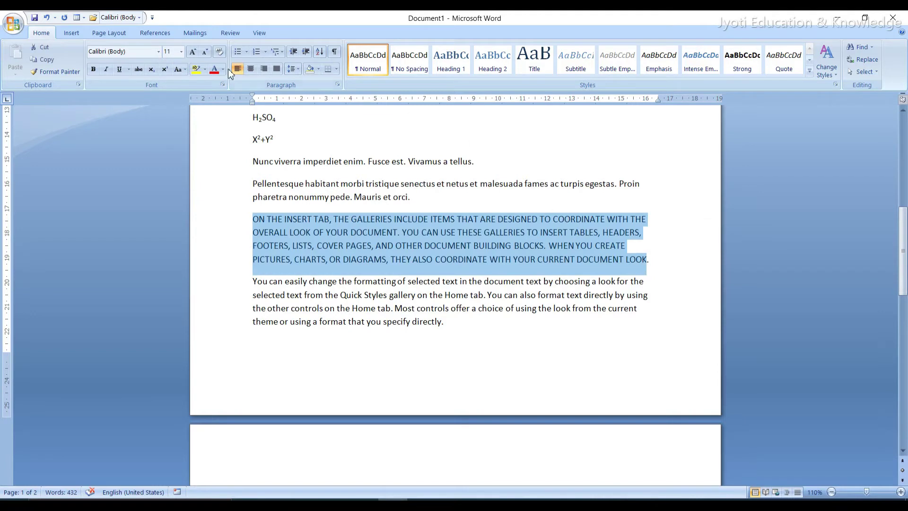
left_click(178, 69)
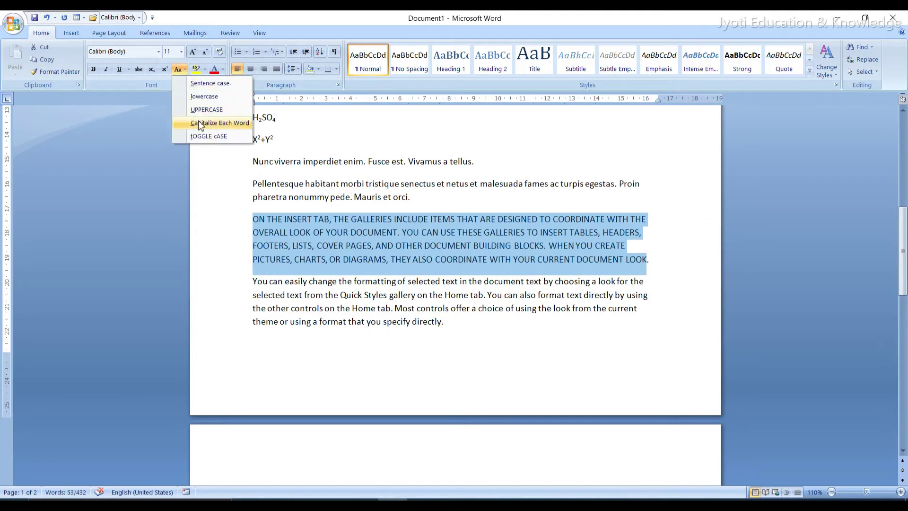
left_click(203, 97)
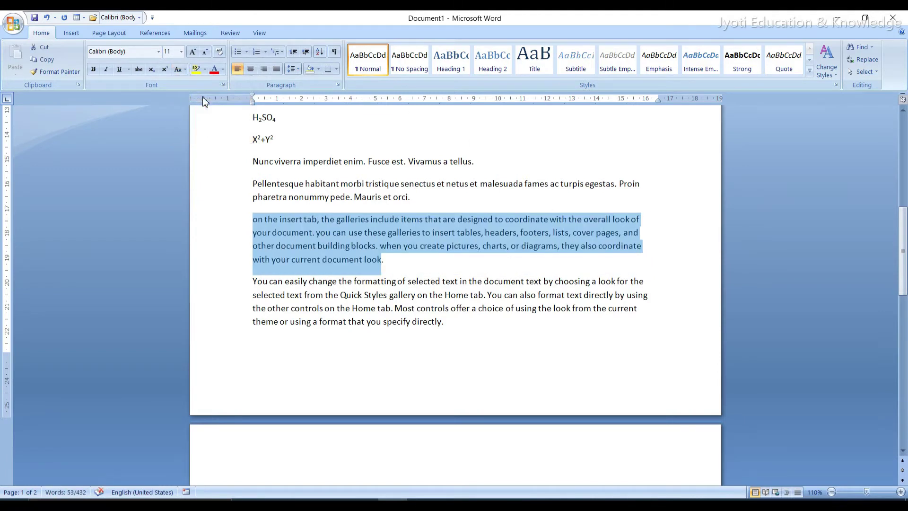
left_click(181, 72)
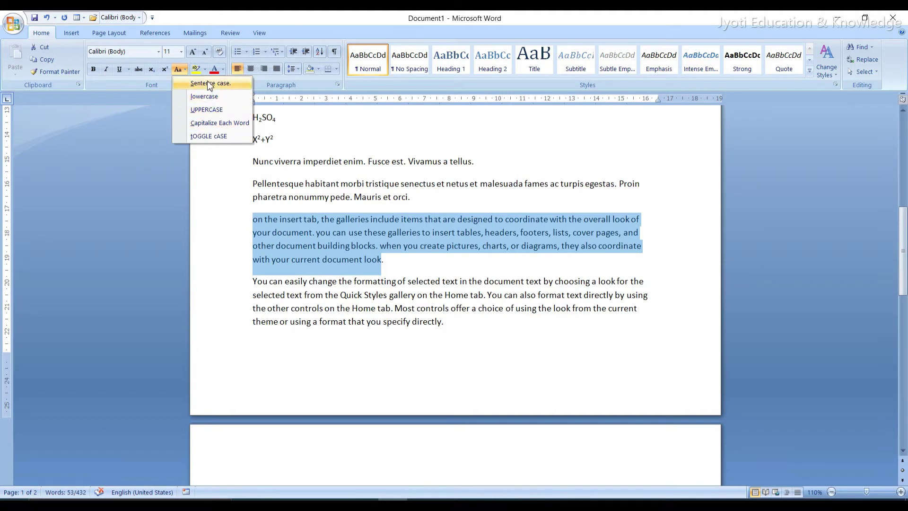
Step: Toggle the case of a phrase in the lowercase paragraph with Shift+F3
left_click(255, 224)
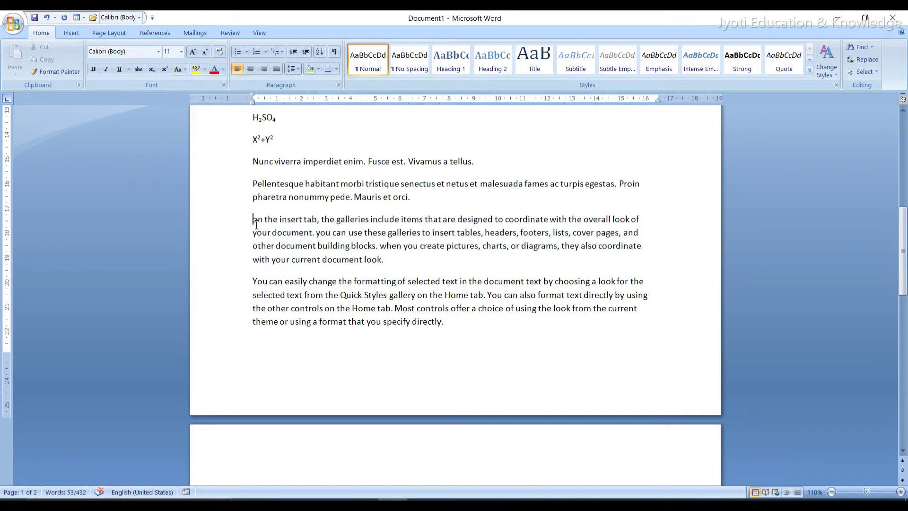
left_click(254, 222)
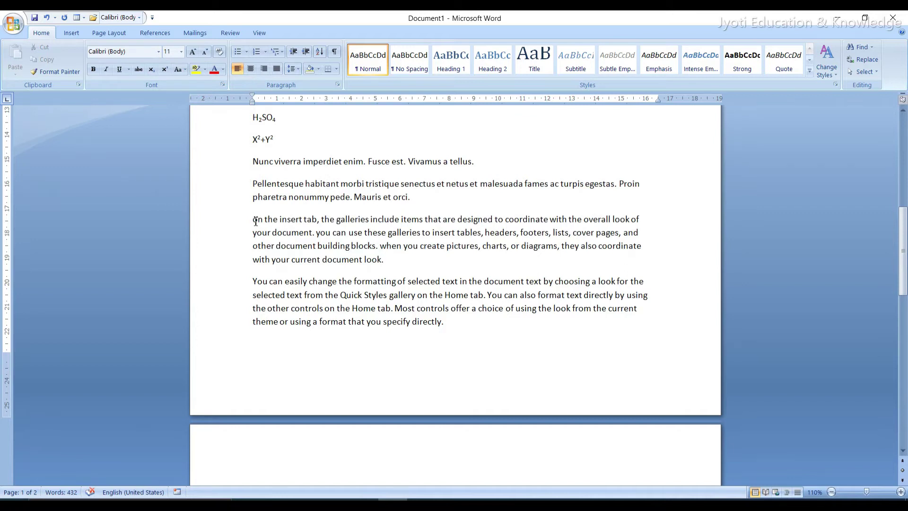
left_click(254, 219)
left_click_drag(316, 234, 388, 233)
key("shift+F3")
left_click(318, 238)
Step: Apply Sentence case to the whole 'on the insert tab' paragraph
left_click_drag(252, 220, 384, 261)
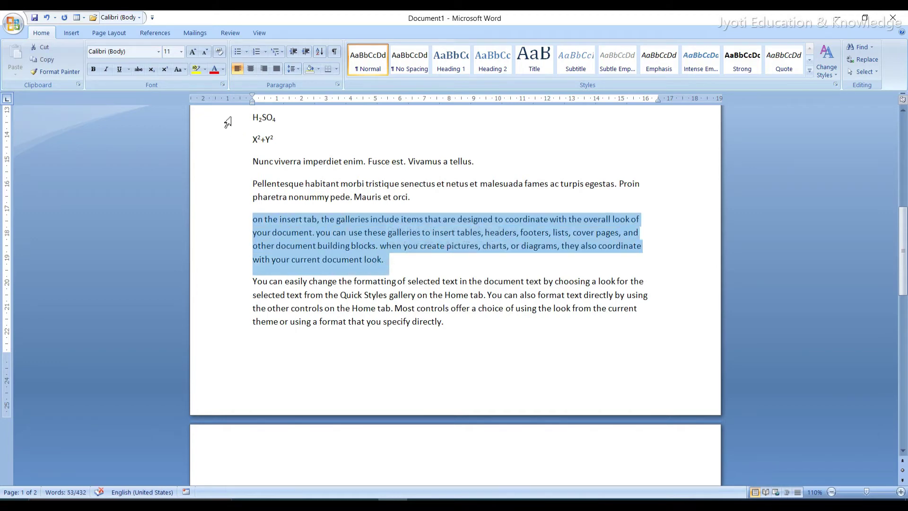
left_click(181, 69)
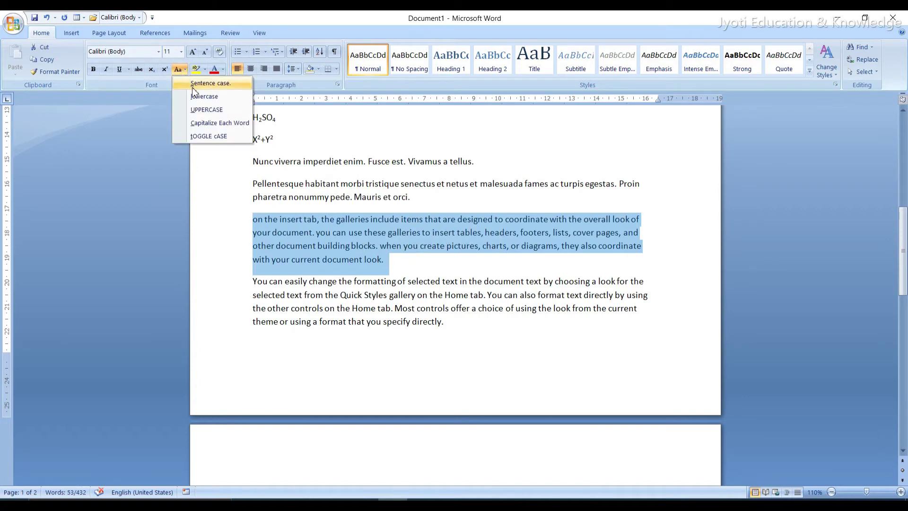
left_click(199, 81)
left_click(372, 259)
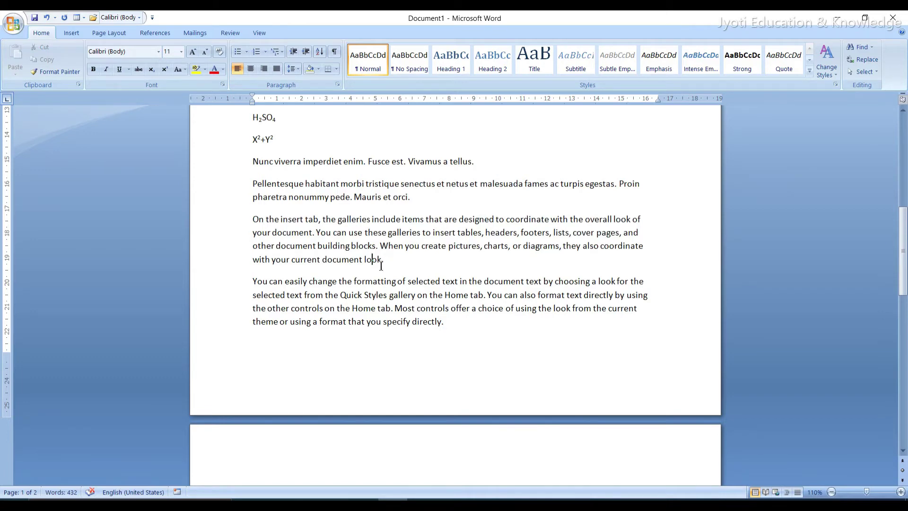
scroll(381, 266, "down", 5)
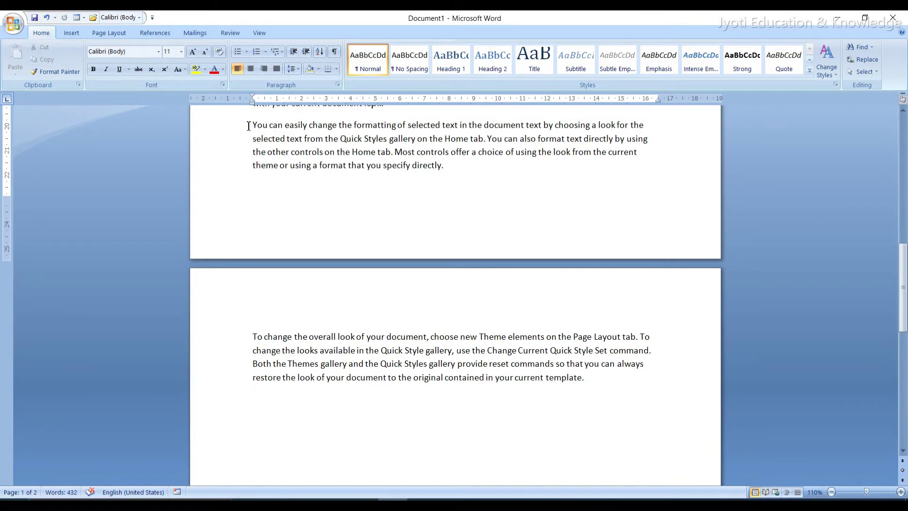
Step: Select the 'You can easily change' paragraph and show the Font Color palette, leaving highlighting unapplied
left_click_drag(253, 124, 492, 161)
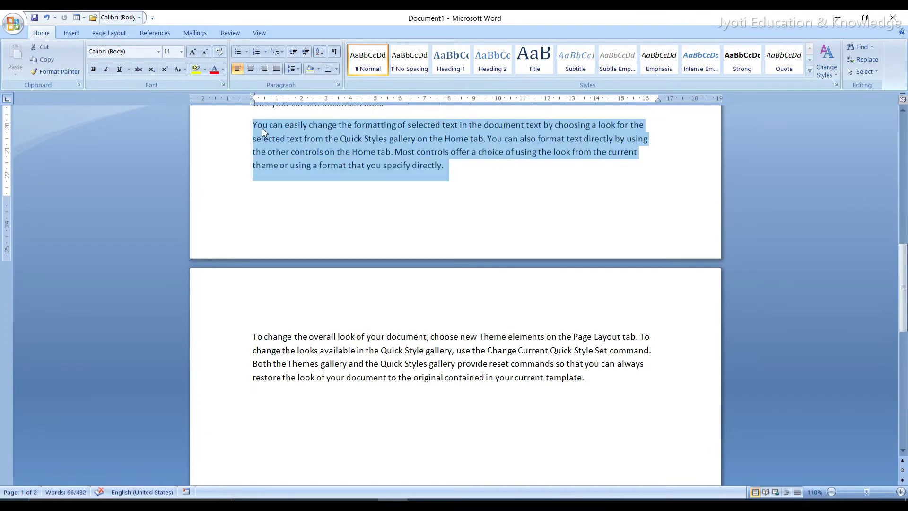
left_click(205, 68)
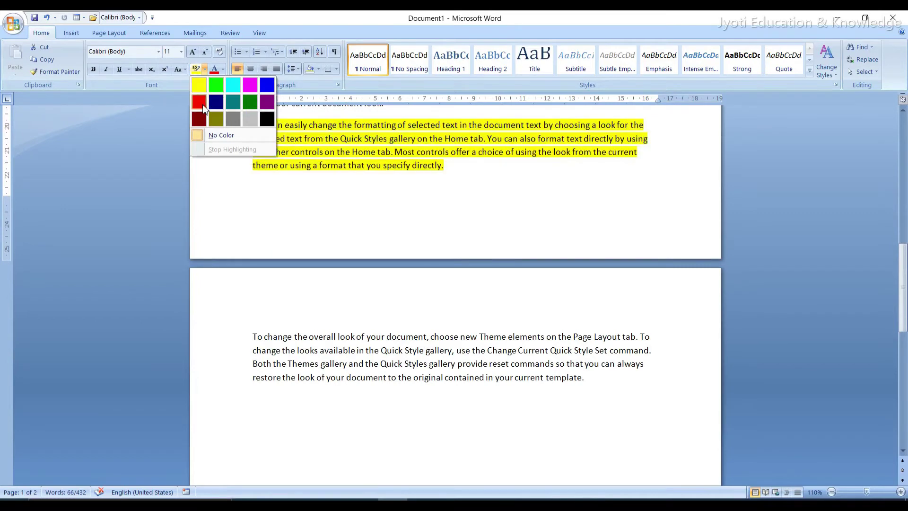
left_click(487, 168)
left_click(222, 72)
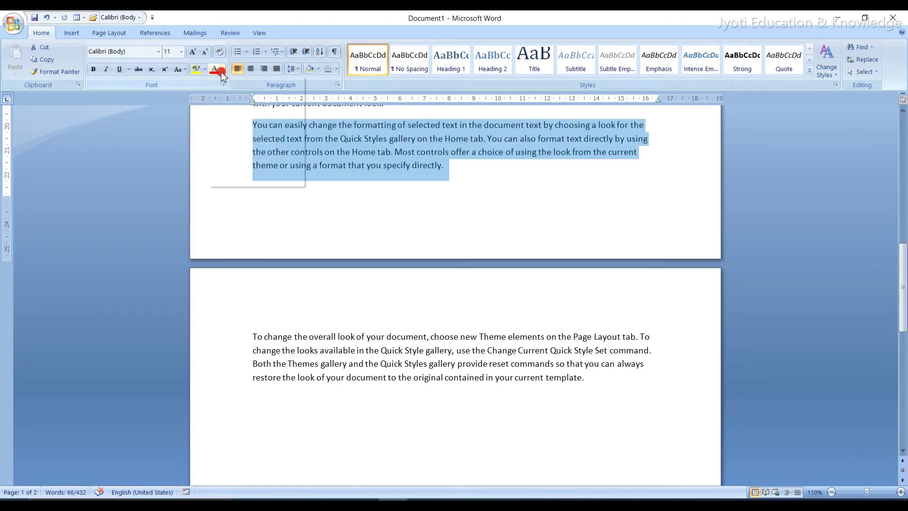
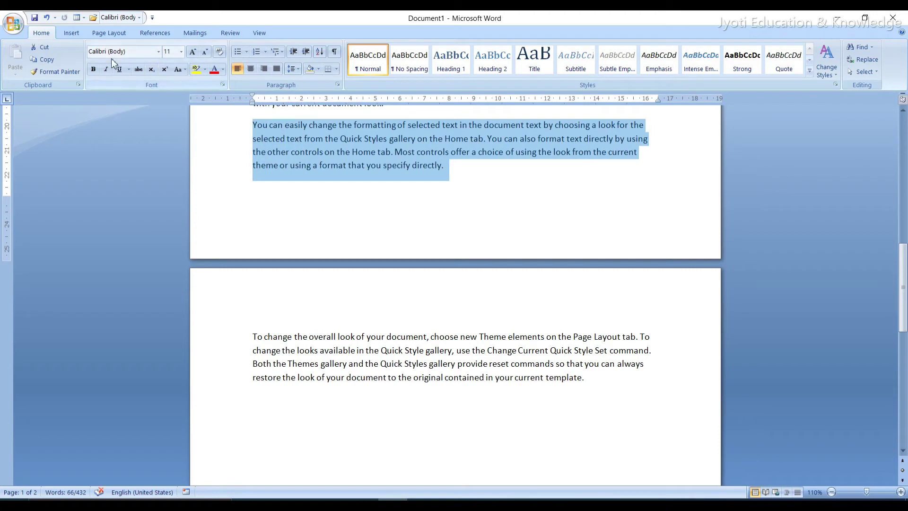
Step: Show the Home tab's font name list for the selected Quick Styles paragraph
left_click(159, 51)
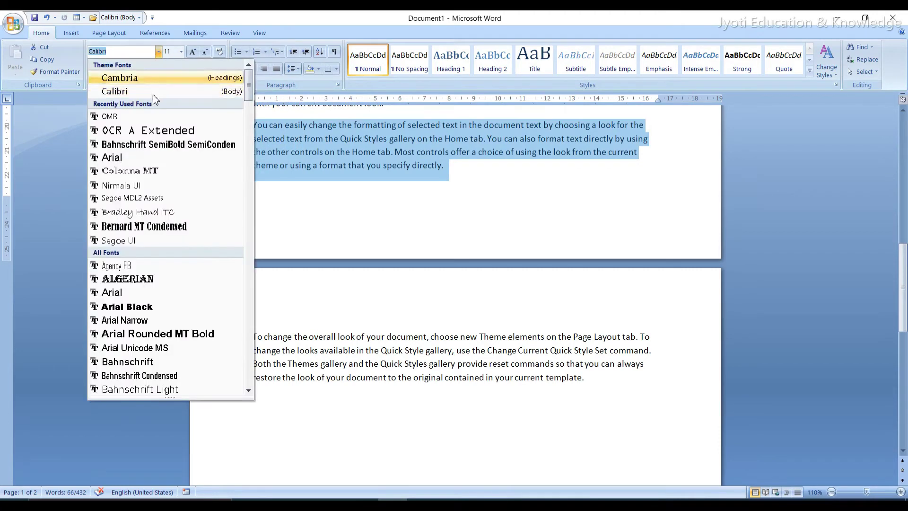
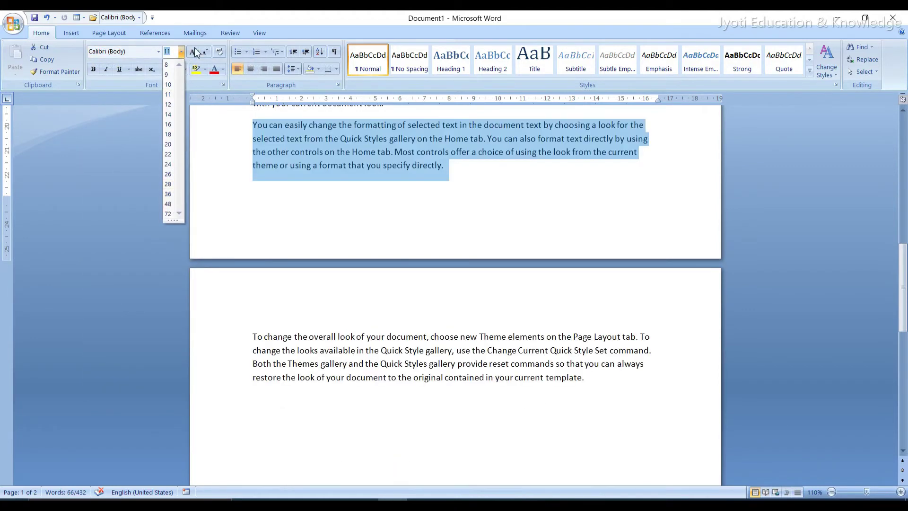
Step: Set the paragraph text to 14 pt, then grow it two more steps
left_click(193, 52)
left_click(193, 51)
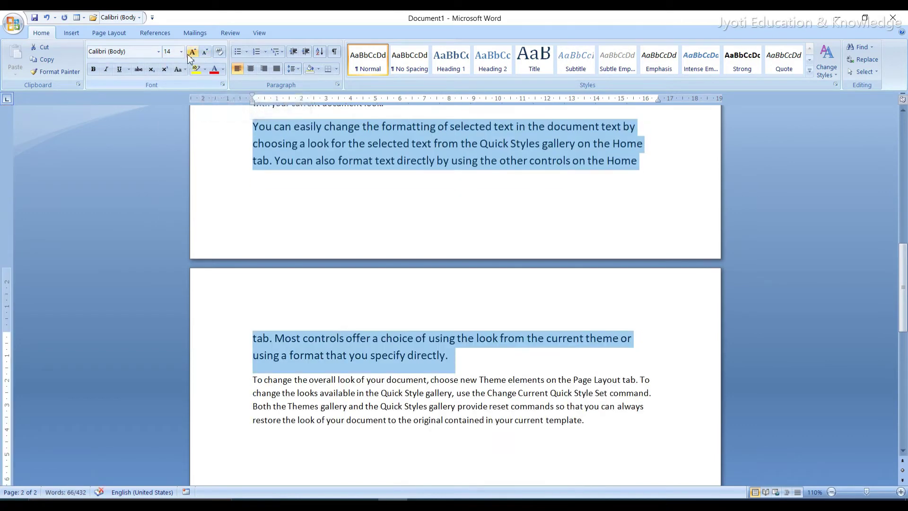
left_click(198, 55)
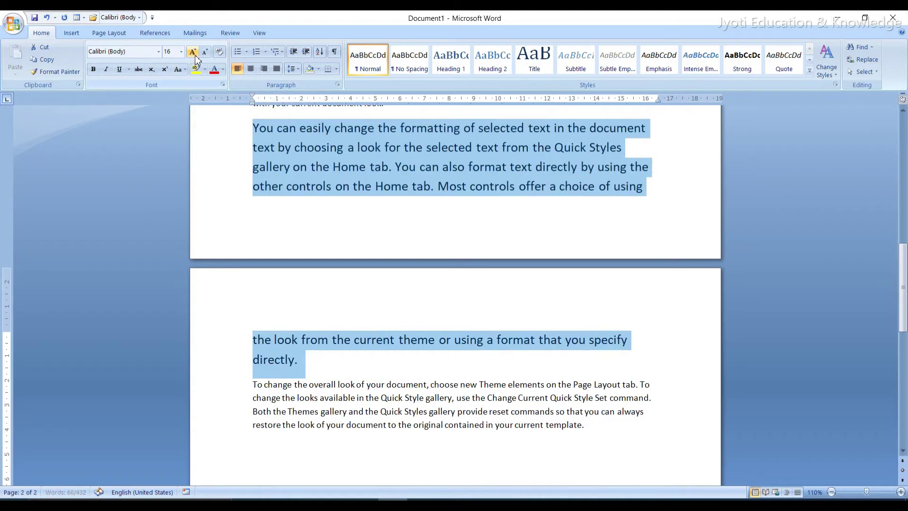
left_click(197, 54)
left_click(198, 55)
Step: Shrink the text three steps, grow it back up to 18 pt, then clear all formatting
left_click(204, 52)
left_click(204, 52)
left_click(205, 52)
left_click(204, 52)
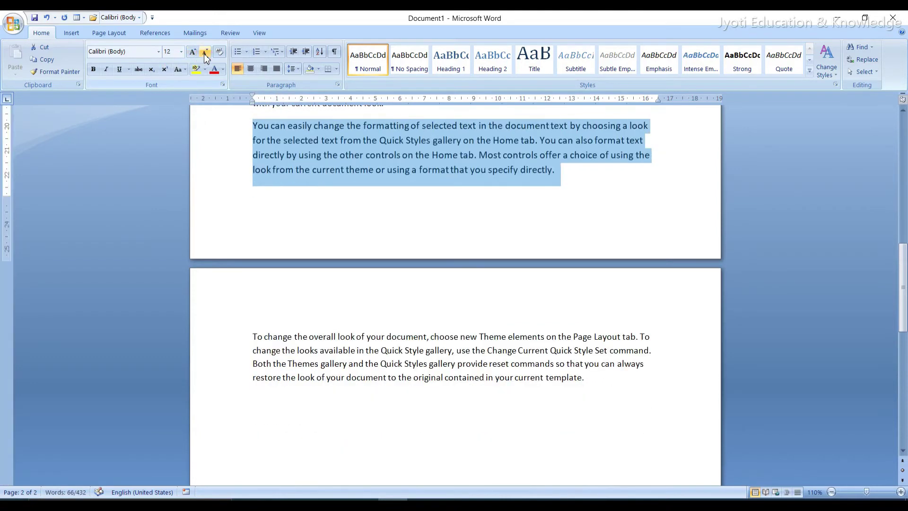
left_click(195, 56)
left_click(195, 56)
left_click(195, 56)
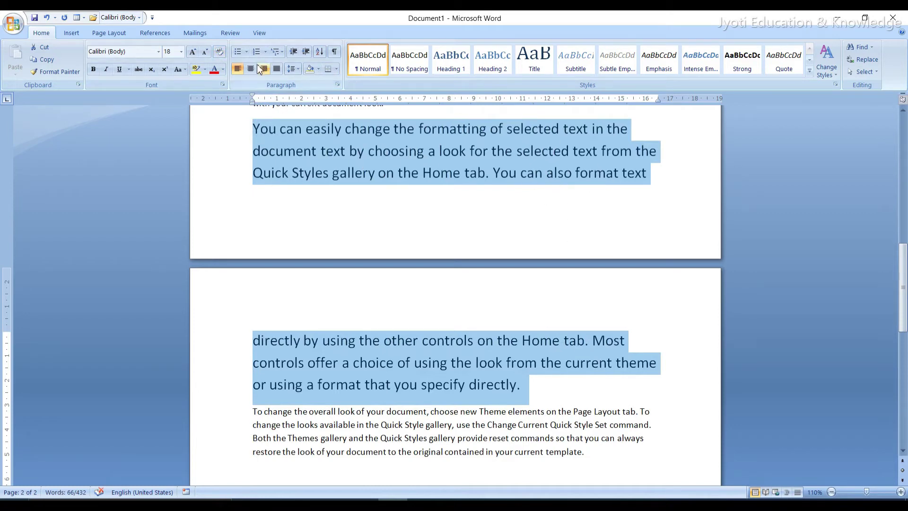
left_click(219, 53)
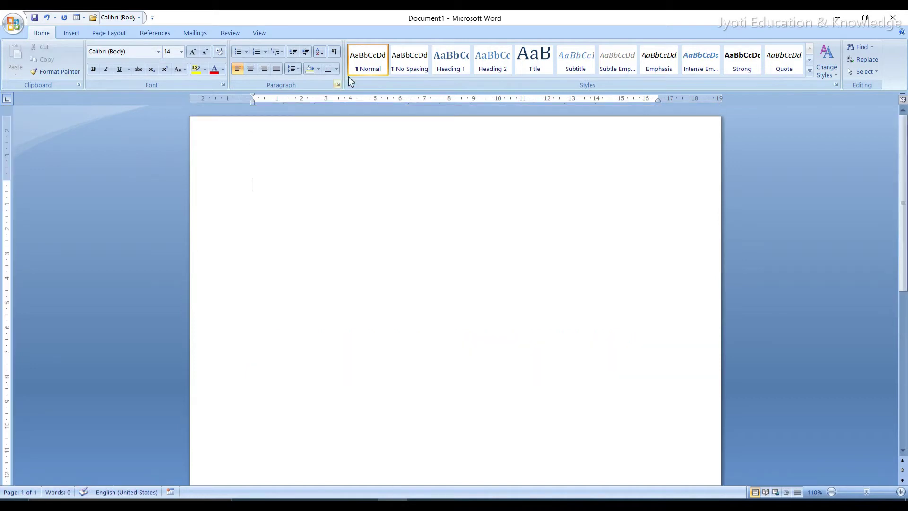
Step: Start a round-dot bulleted list with items Jaja, gljr, gjjr, jgrj and sghsg
left_click(246, 52)
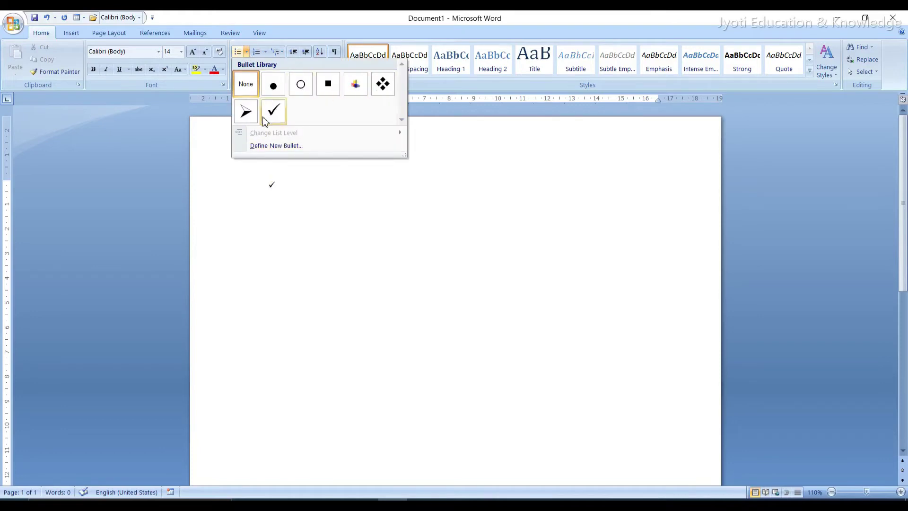
left_click(274, 85)
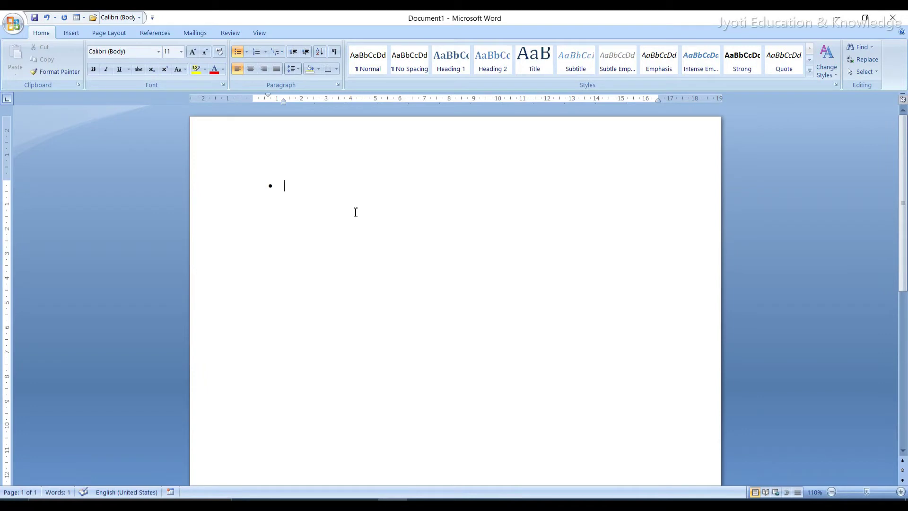
type("Jaja")
key("Return")
type("gljr")
key("Return")
type("gjjr")
key("Return")
type("jgrj")
key("Return")
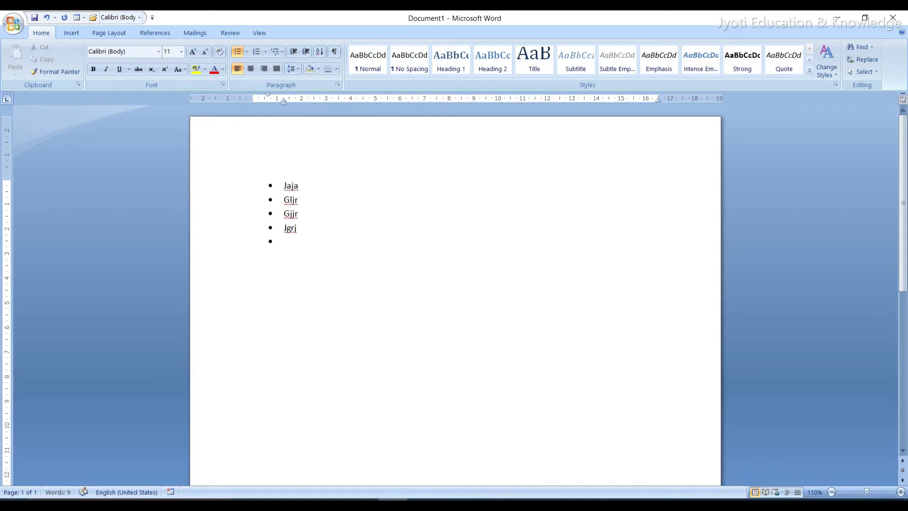
type("sgh")
type("sg")
Step: Switch all five list items to four-diamond bullets
left_click_drag(305, 243, 283, 184)
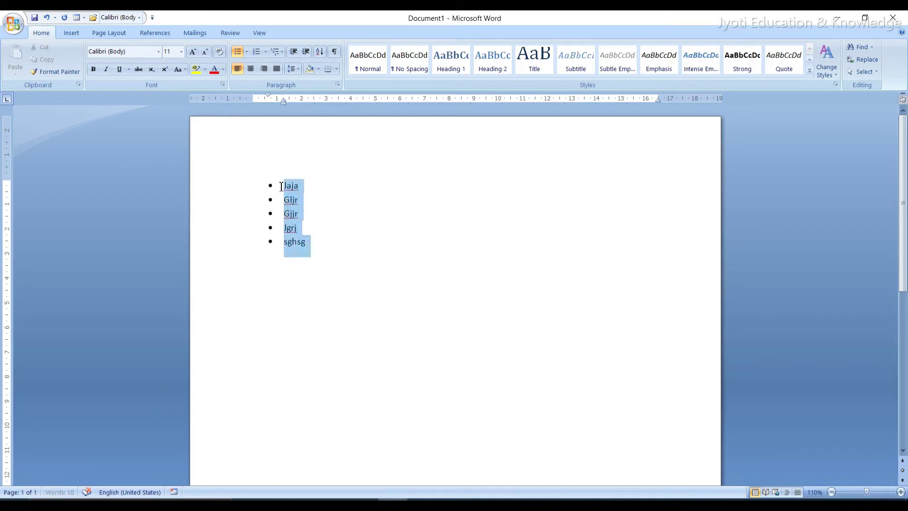
left_click(246, 51)
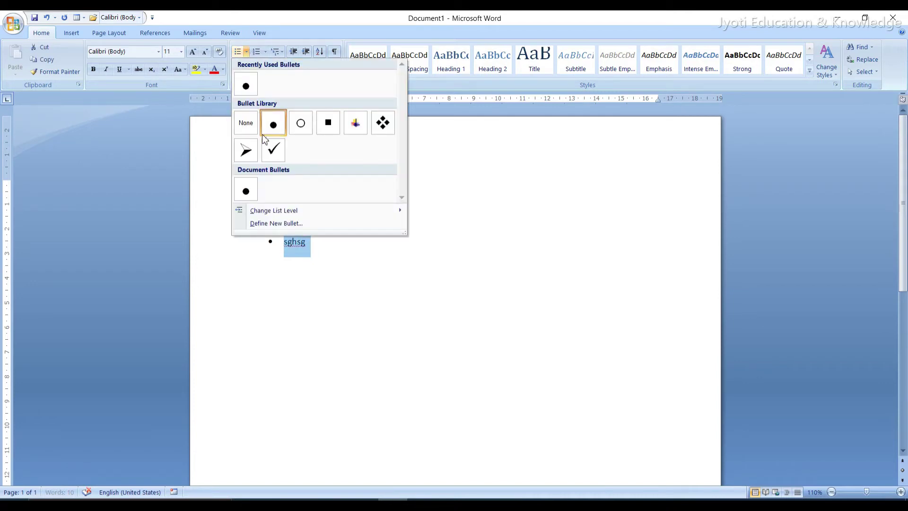
left_click(382, 124)
left_click(346, 237)
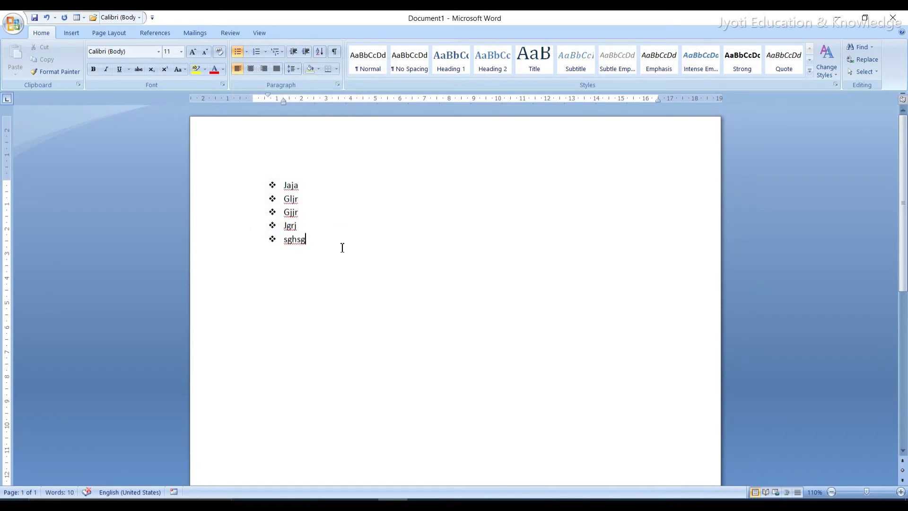
Step: Delete the whole bulleted list and bring up the numbering formats
left_click_drag(343, 247, 283, 185)
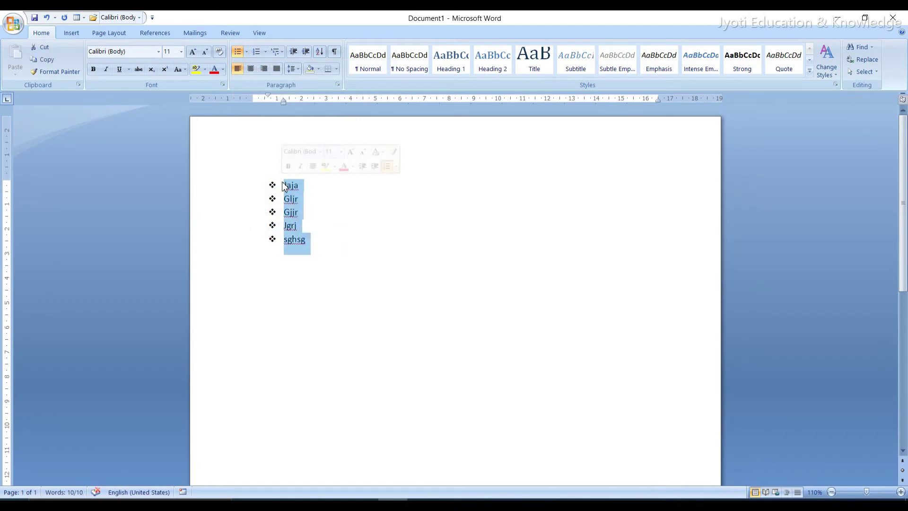
key("Delete")
left_click(266, 52)
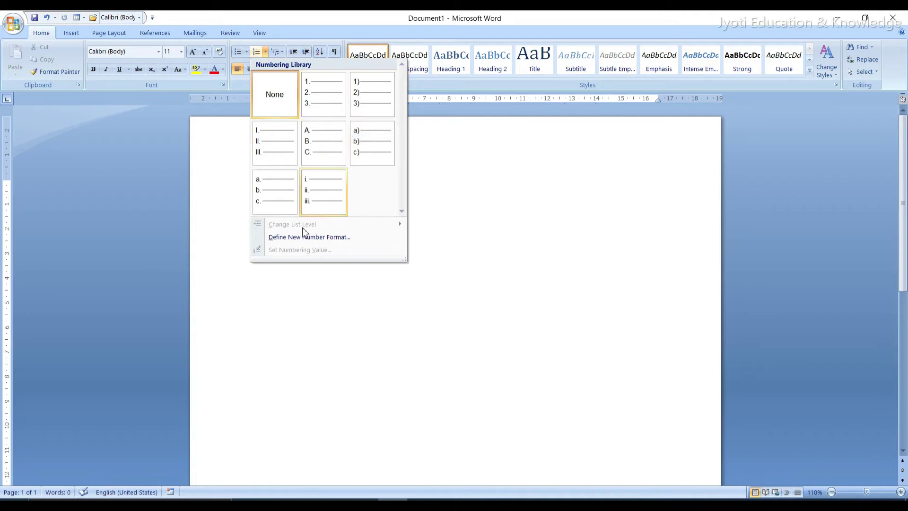
Step: Start a 1., 2., 3. numbered list with items Jgopajer, oriugs and rjiojgr
left_click(313, 104)
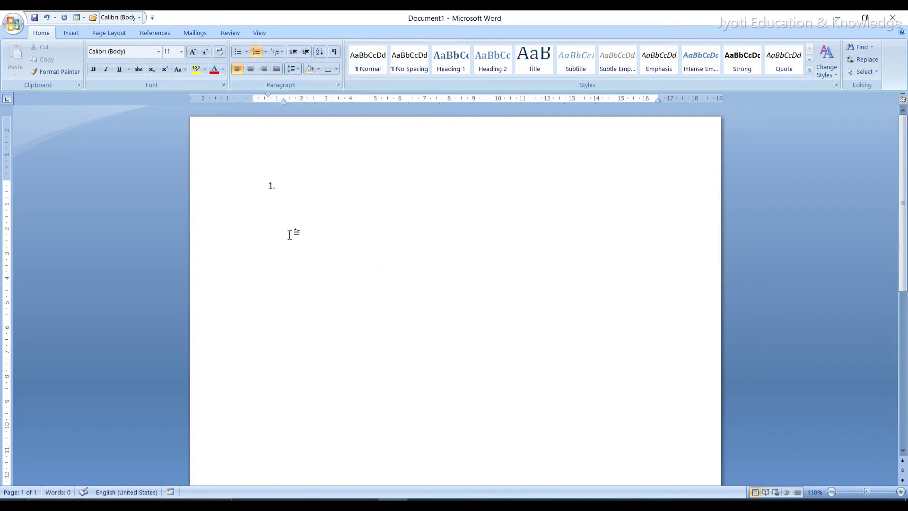
type("Jgopajer")
key("Return")
type("oriugs")
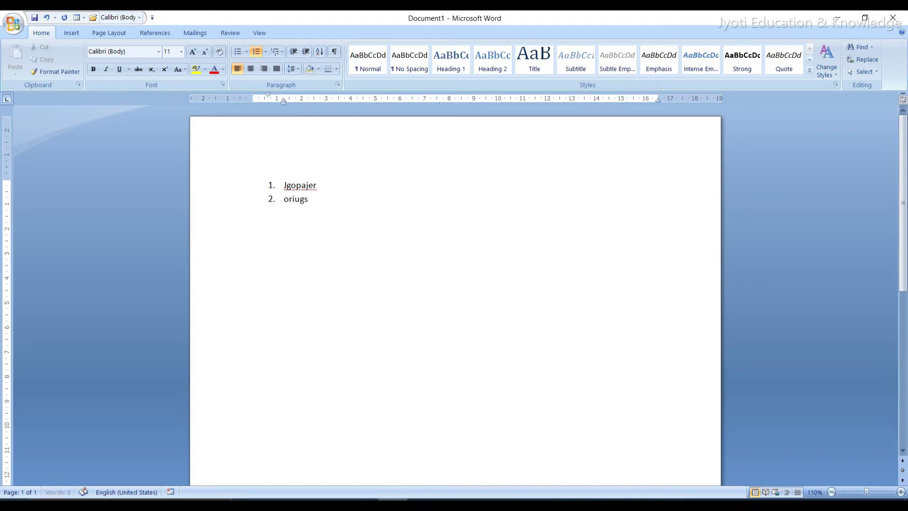
key("Return")
type("rjiojgr")
key("Return")
Step: Add items grpo, gropg and rpogpo, then delete the entire numbered list
type("gr")
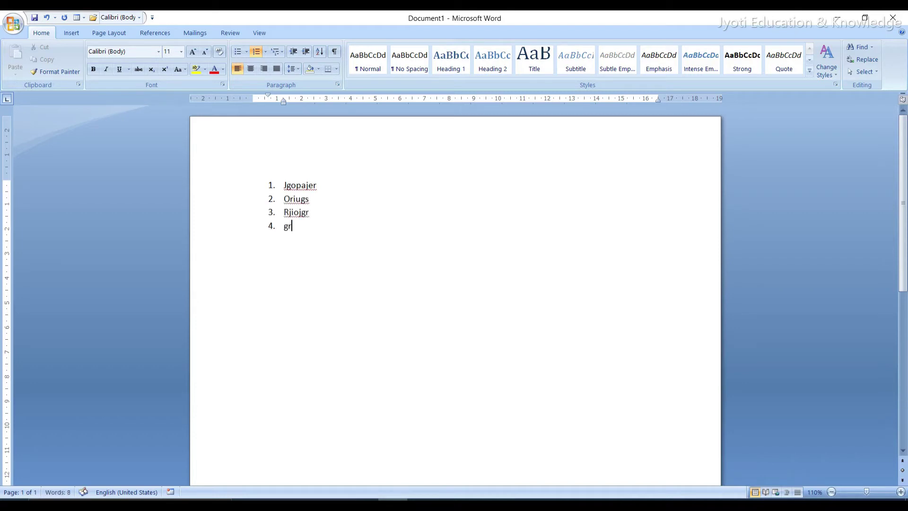
type("po")
key("Return")
type("gropg")
key("Return")
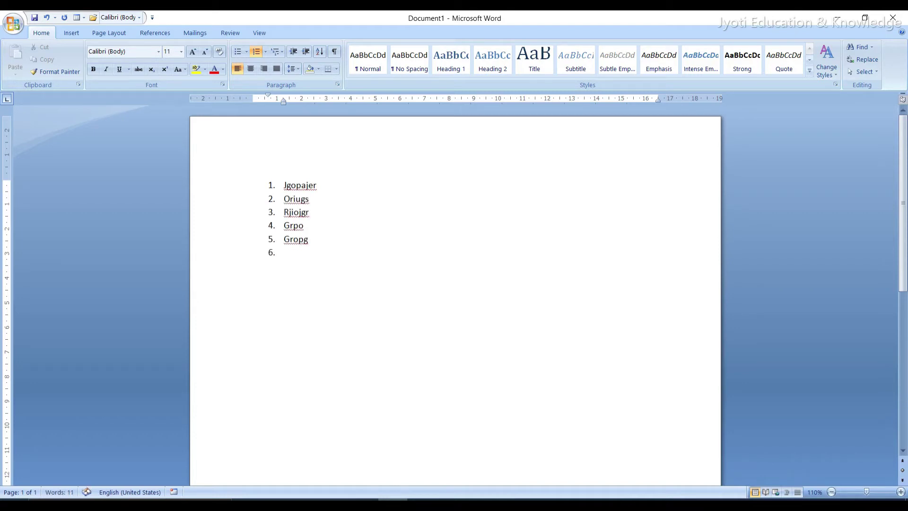
type("rpogpo")
key("Return")
left_click_drag(299, 271, 266, 181)
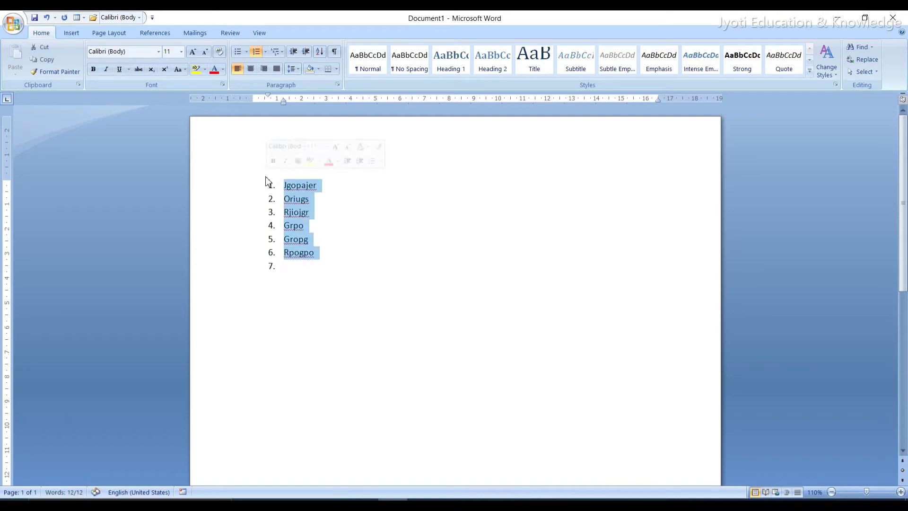
key("BackSpace")
key("BackSpace")
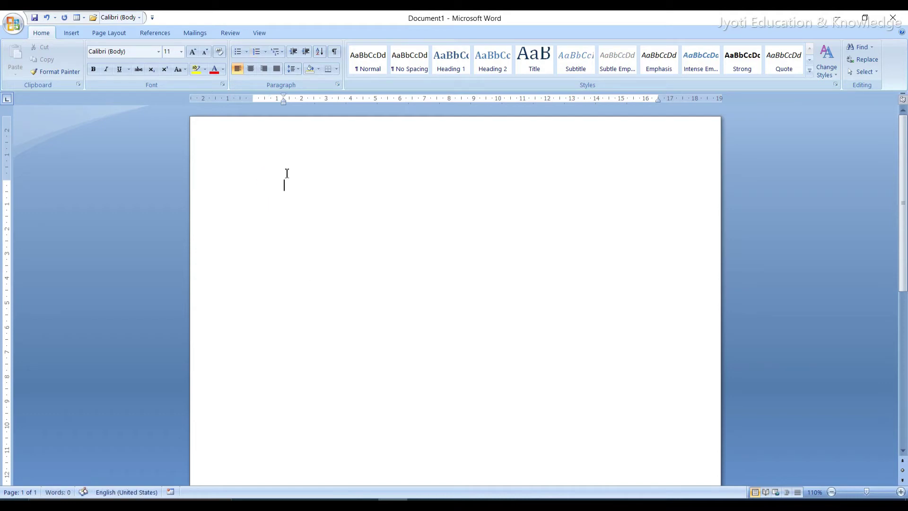
Step: Type School, Class, Teacher and Student on separate lines
left_click(283, 52)
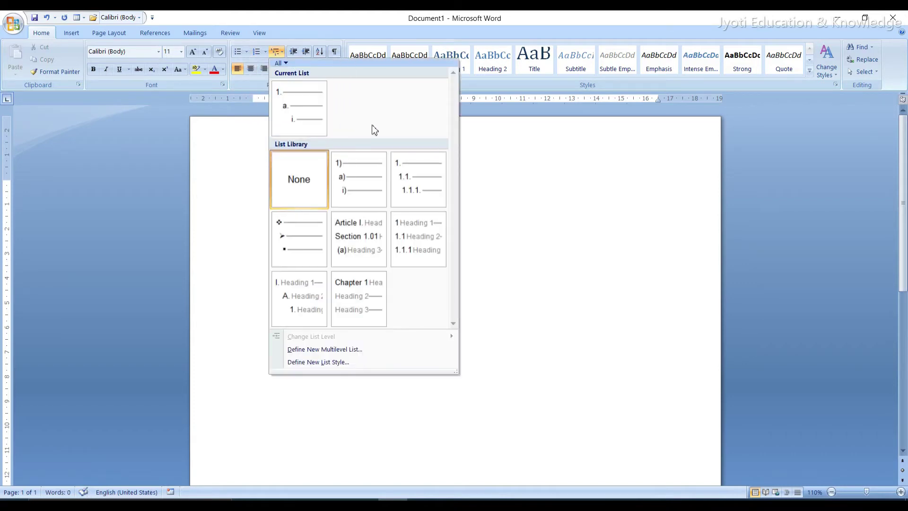
left_click(516, 195)
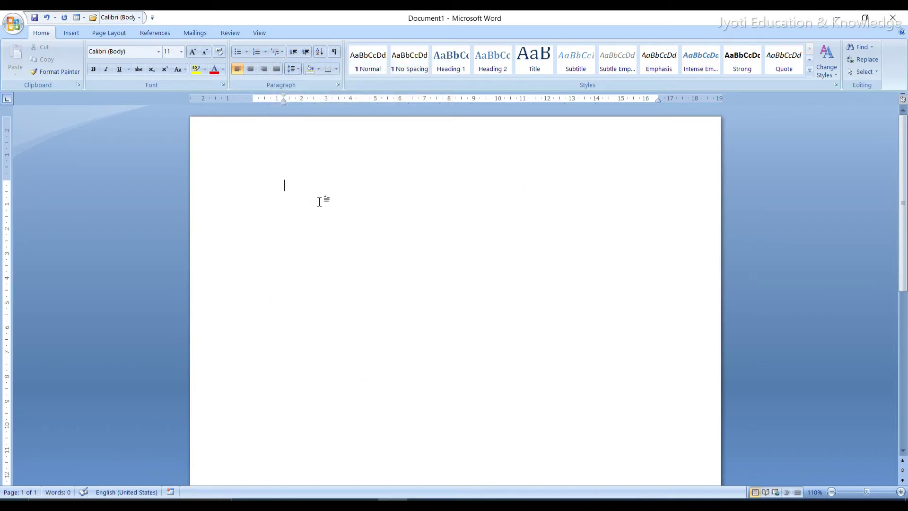
type("school")
key("Return")
type("cl")
type("ass")
key("Return")
type("Teacher")
key("Return")
type("Stud")
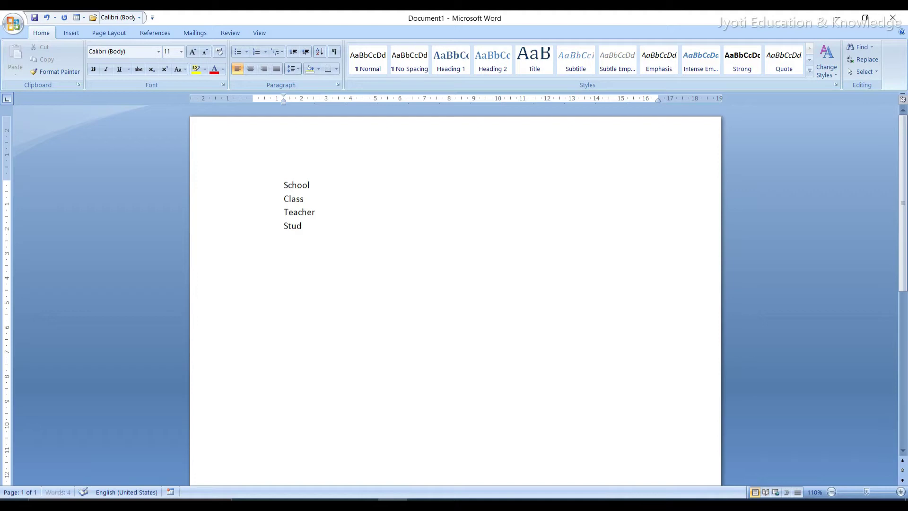
type("ent")
key("Return")
Step: Apply the 1. a. i. multilevel list style to the four lines
left_click_drag(285, 183, 325, 227)
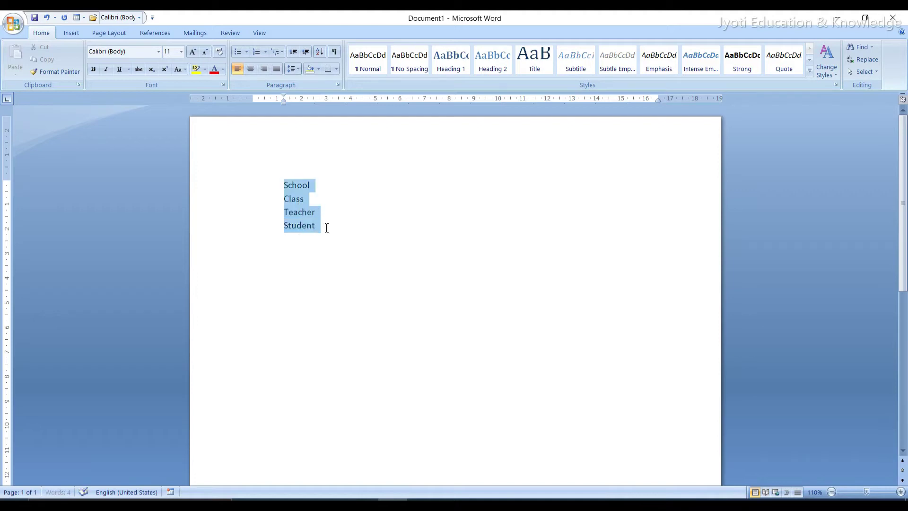
left_click(283, 52)
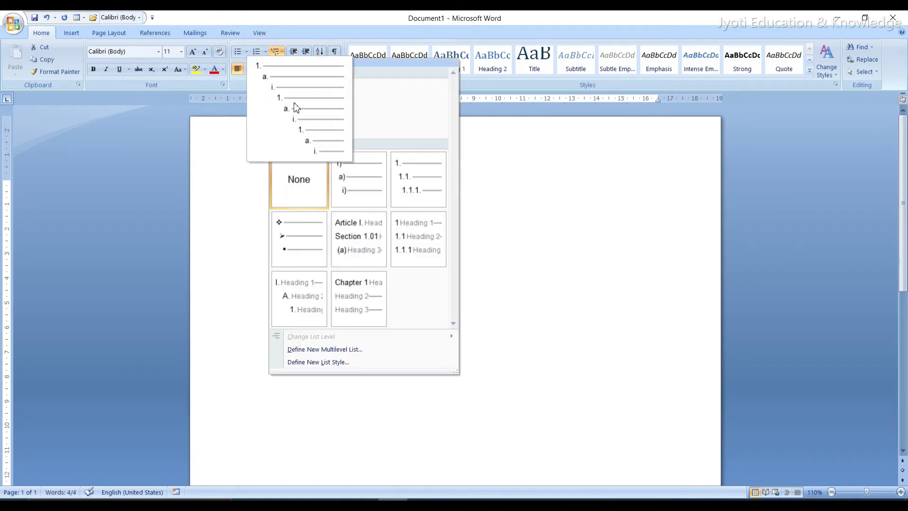
left_click(294, 102)
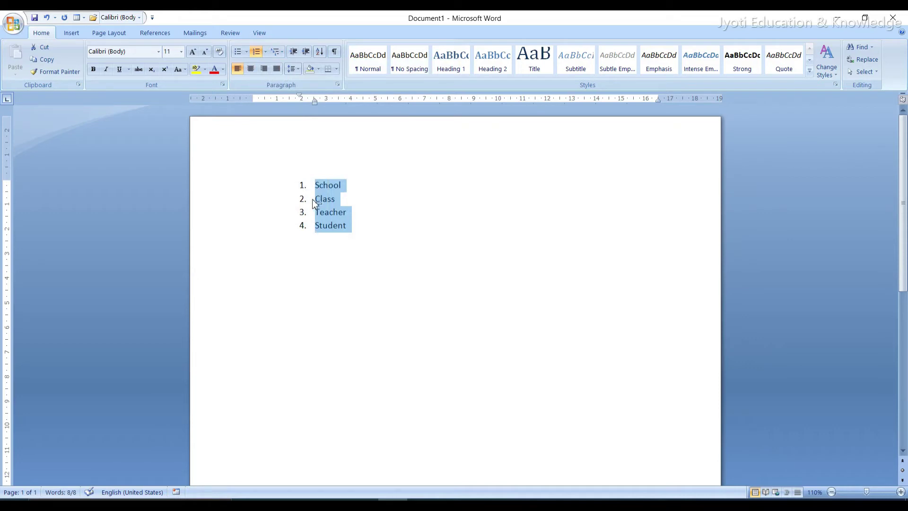
Step: Indent Class one level, Teacher two levels and Student three levels beneath School
left_click(312, 200)
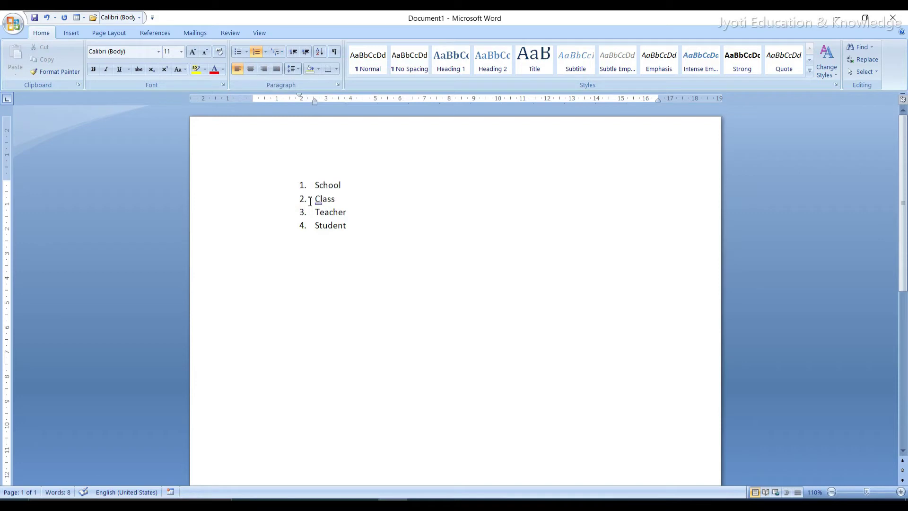
left_click(307, 55)
left_click(315, 212)
left_click(307, 57)
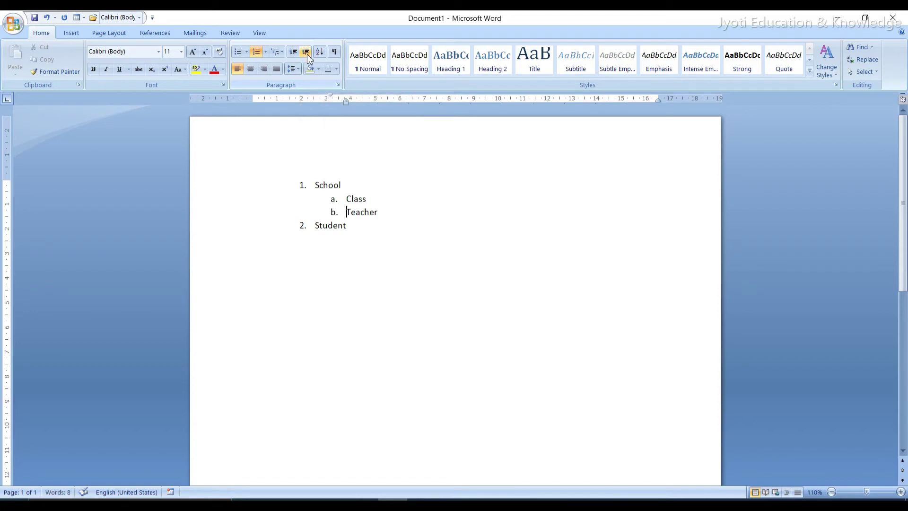
left_click(308, 57)
left_click(316, 225)
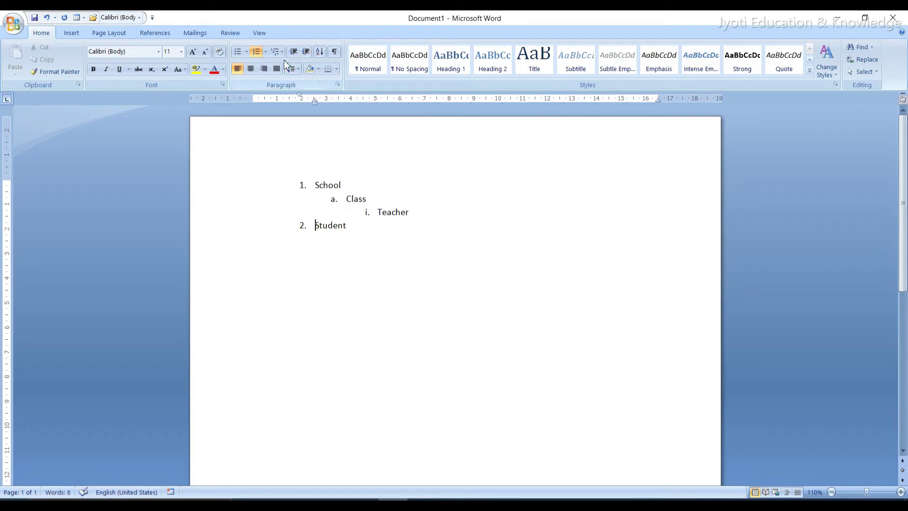
left_click(304, 55)
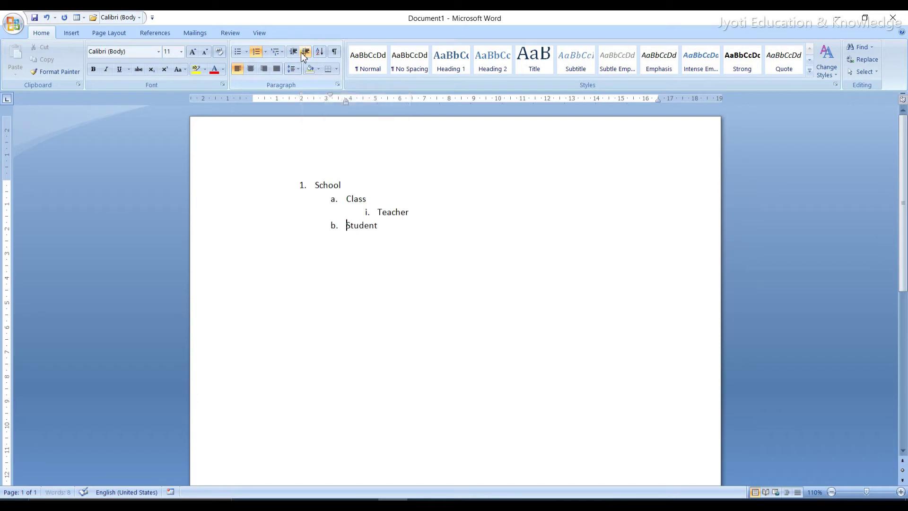
left_click(305, 52)
left_click(305, 53)
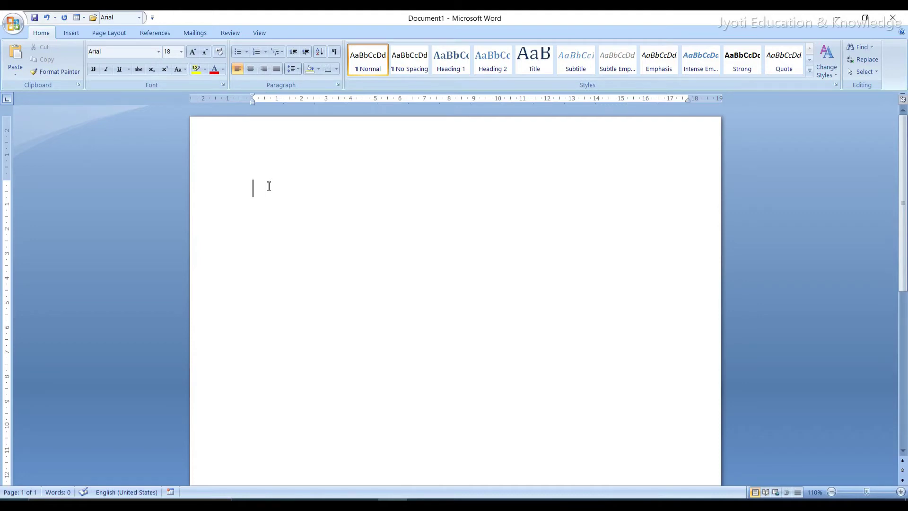
Step: Type 'capital of Jharkhand' followed by Ranchi, Jamshedpur, Dhanbad and Palamu on separate lines
type("capital ")
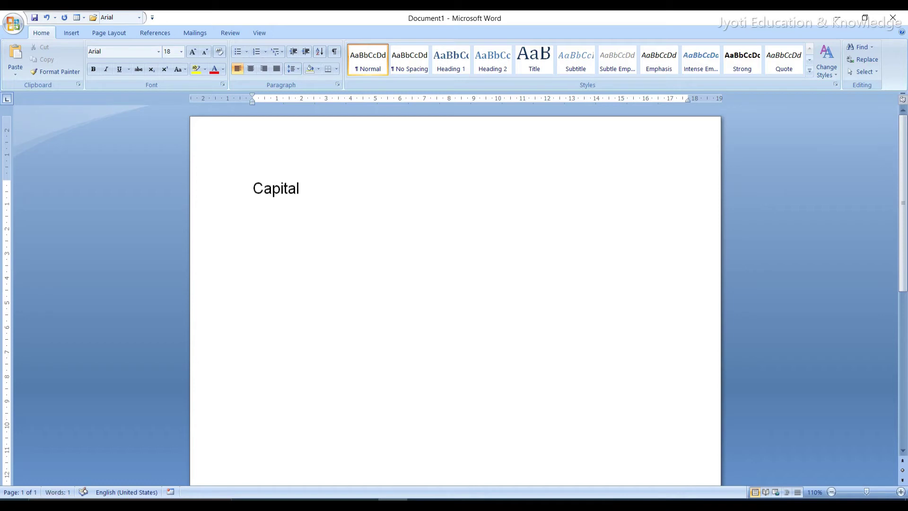
type("of Jharkh")
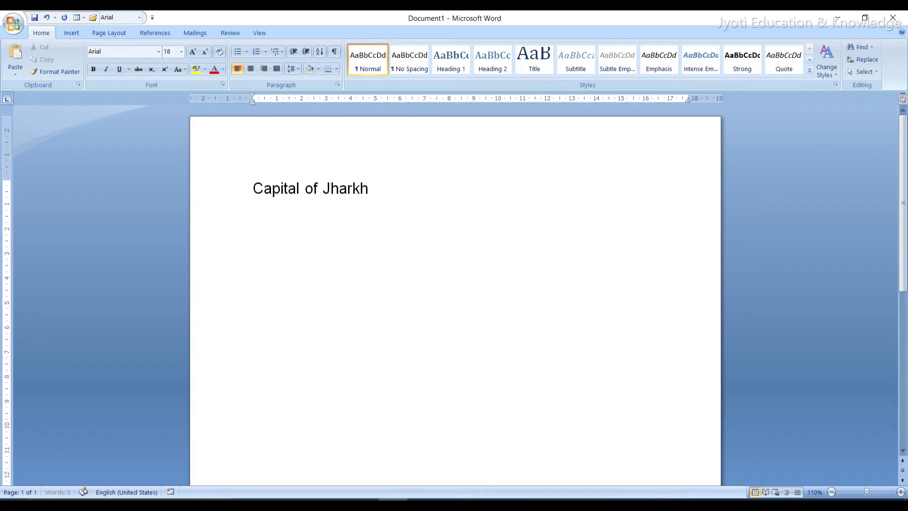
type("and")
key("Return")
type("Ranchi Jamshedpur Dhanbad Palamu")
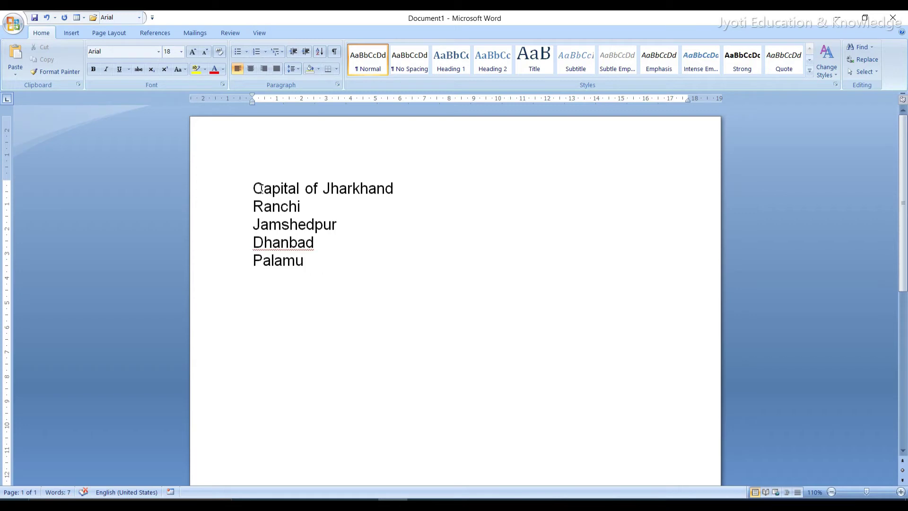
Step: Number the five lines 1–5 with the 1. a. i. multilevel style, then select Ranchi through Palamu
left_click_drag(256, 188, 319, 271)
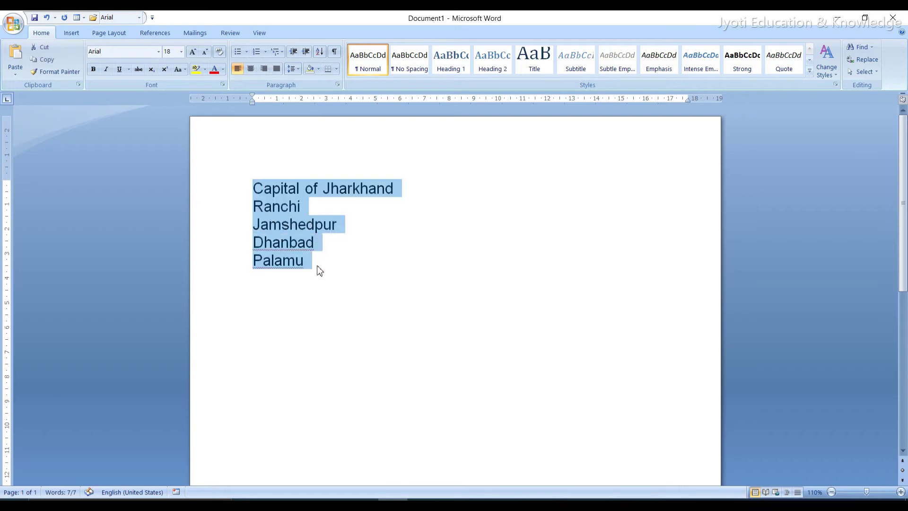
left_click(279, 53)
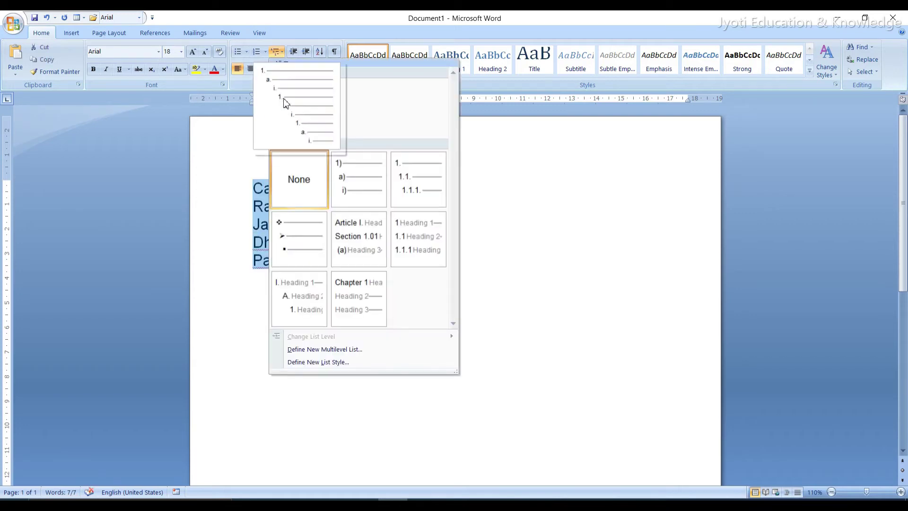
left_click(287, 105)
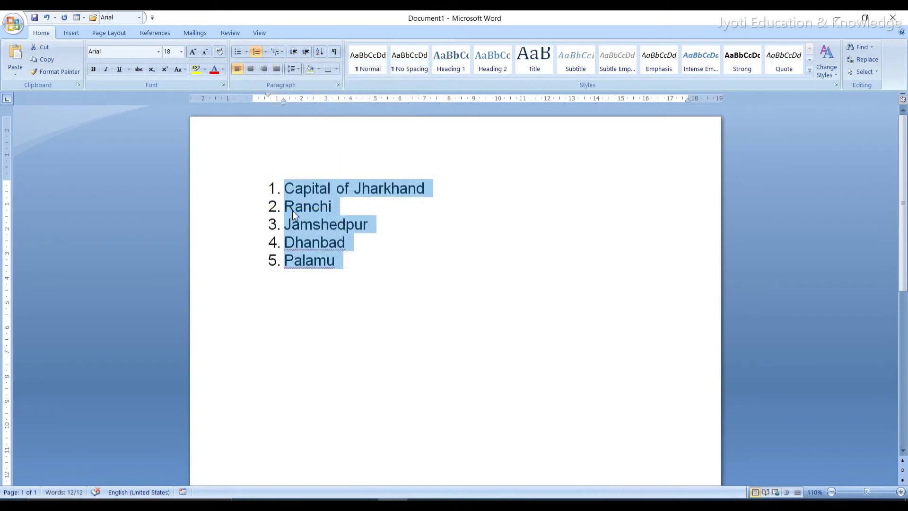
left_click(405, 212)
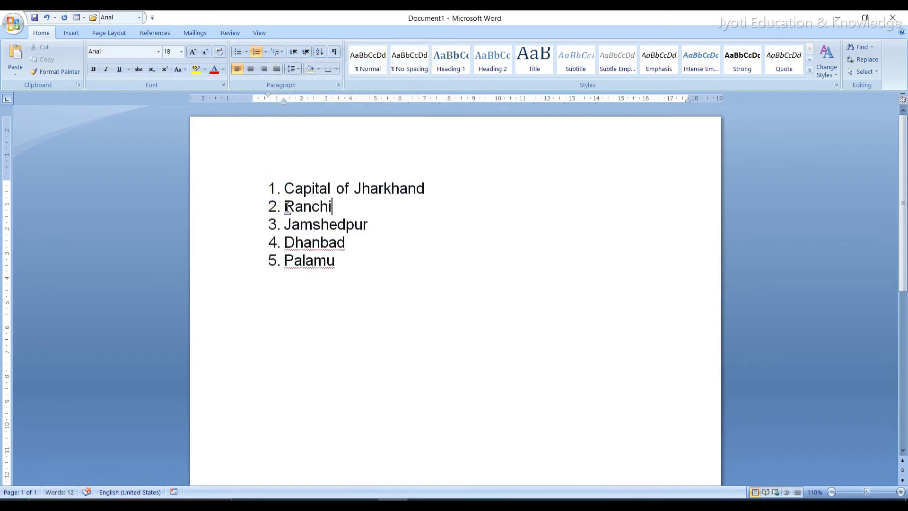
left_click_drag(285, 206, 336, 260)
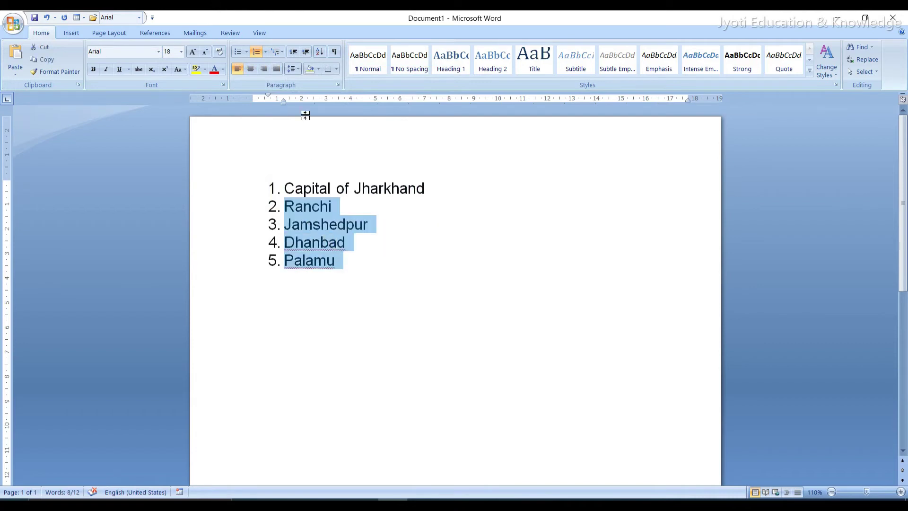
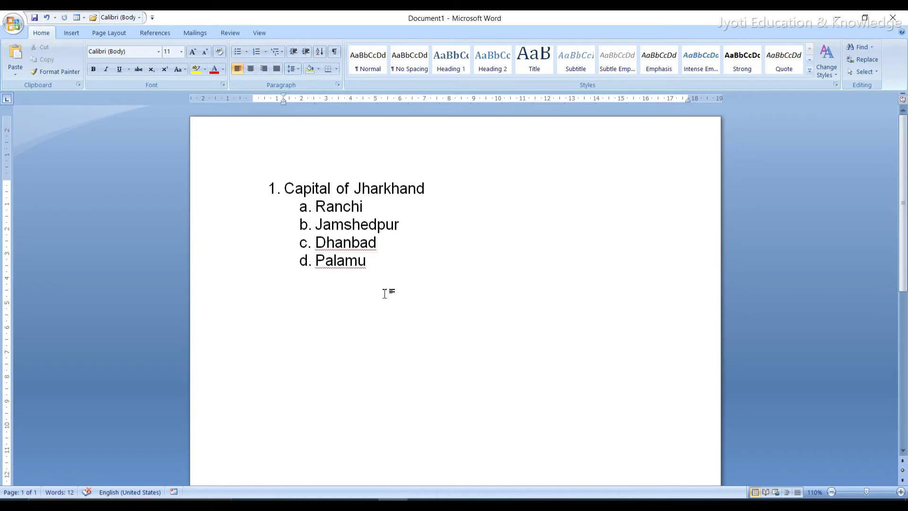
Step: Select all the text and delete the numbered 'Capital of Jharkhand' list with its options a–d
key("ctrl+a")
key("Delete")
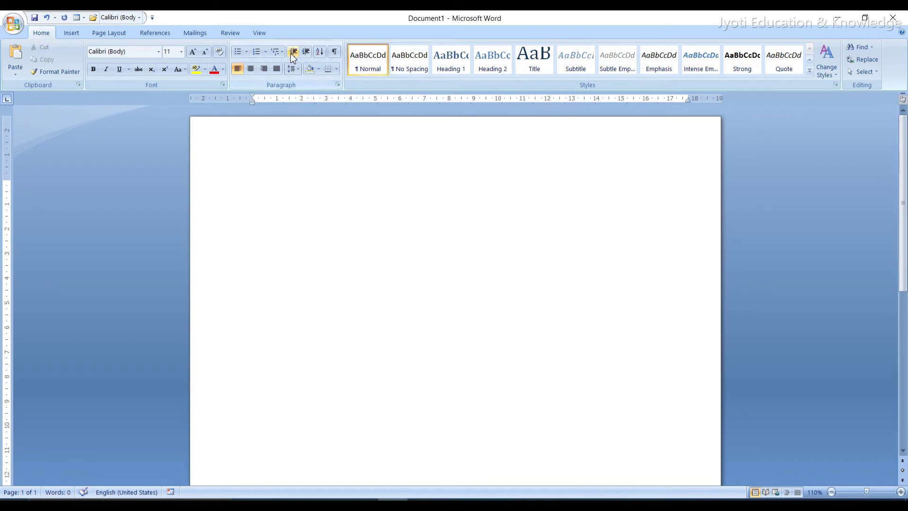
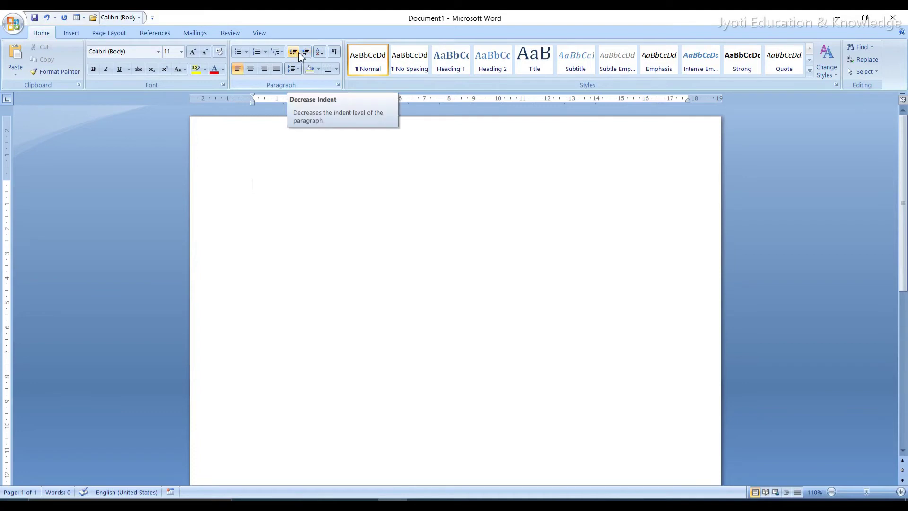
Step: Push the empty first line's indent right, then bring it back to the margin
left_click(307, 52)
left_click(307, 52)
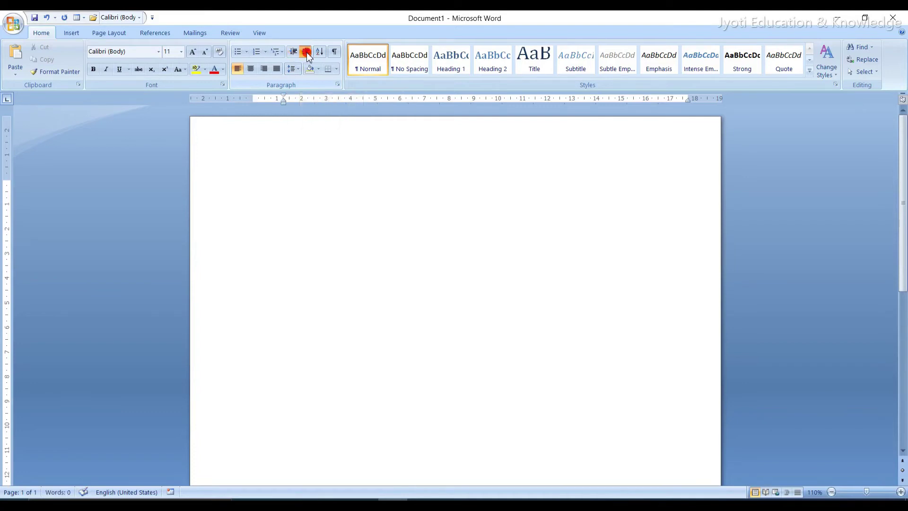
left_click(307, 52)
left_click(306, 52)
left_click(307, 52)
left_click(294, 52)
left_click(295, 52)
left_click(294, 52)
left_click(295, 52)
left_click(294, 52)
left_click(295, 52)
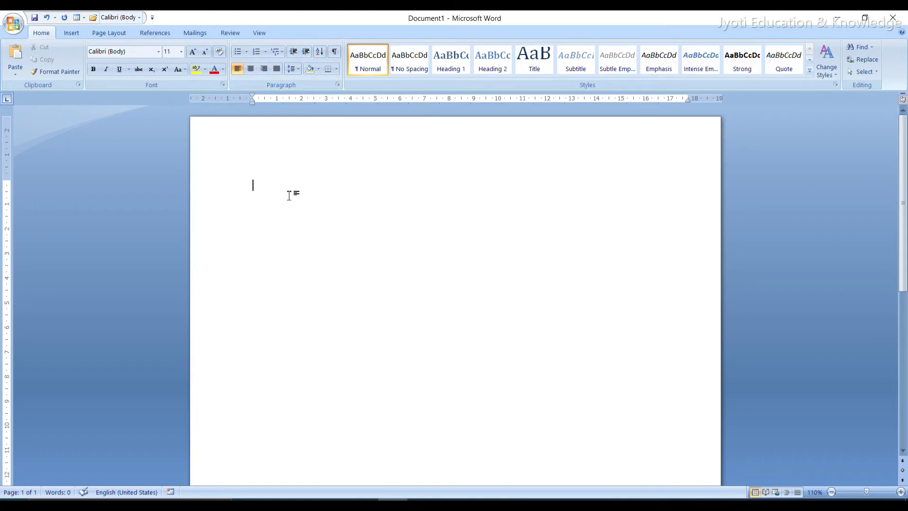
Step: Type six state names one per line, Assam to Uttrakhand, and select them
type("assam")
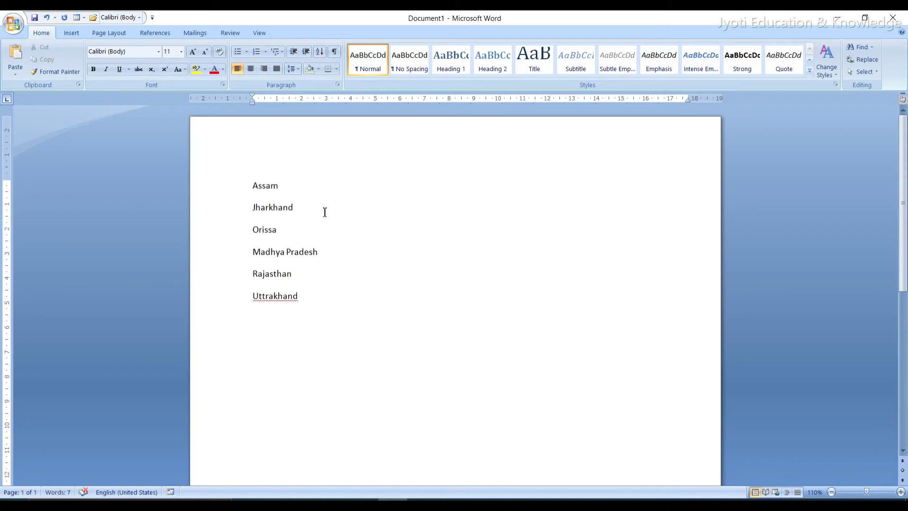
mouse_move(253, 184)
left_mouse_down()
mouse_move(323, 225)
mouse_move(339, 295)
left_mouse_up()
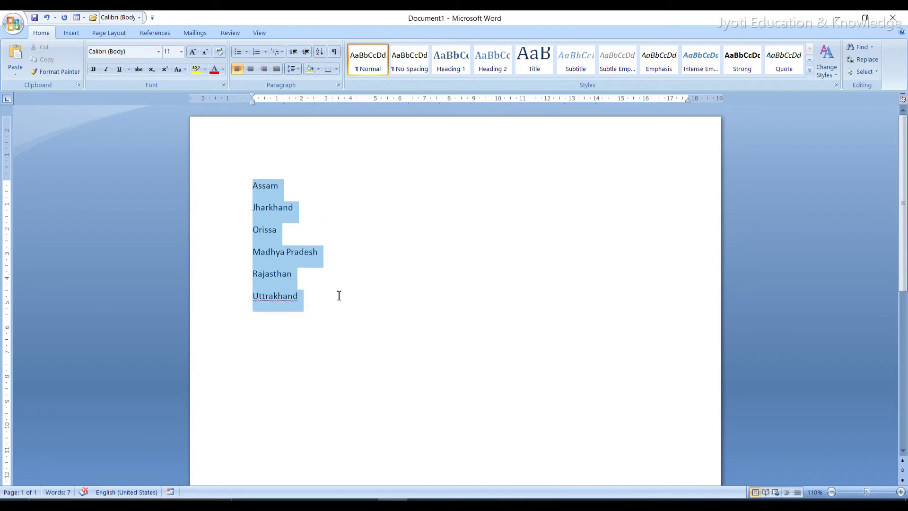
left_click(339, 294)
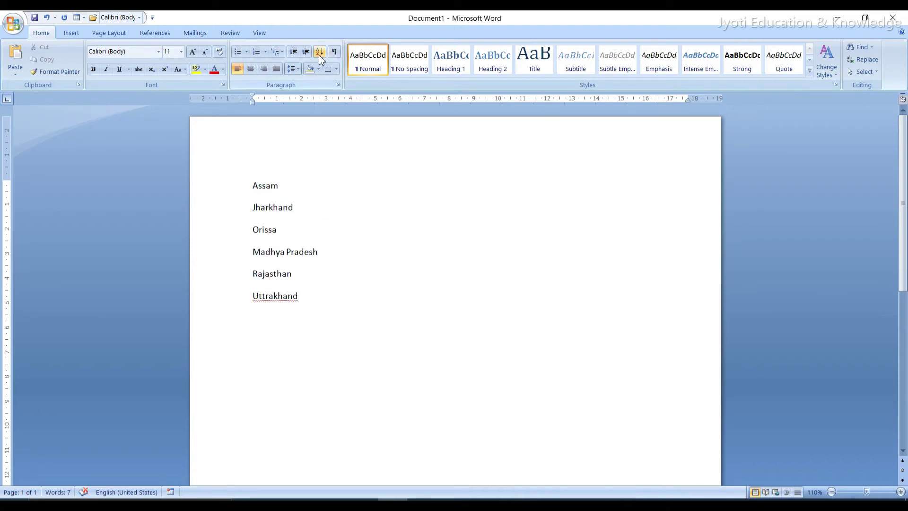
left_click_drag(256, 185, 315, 302)
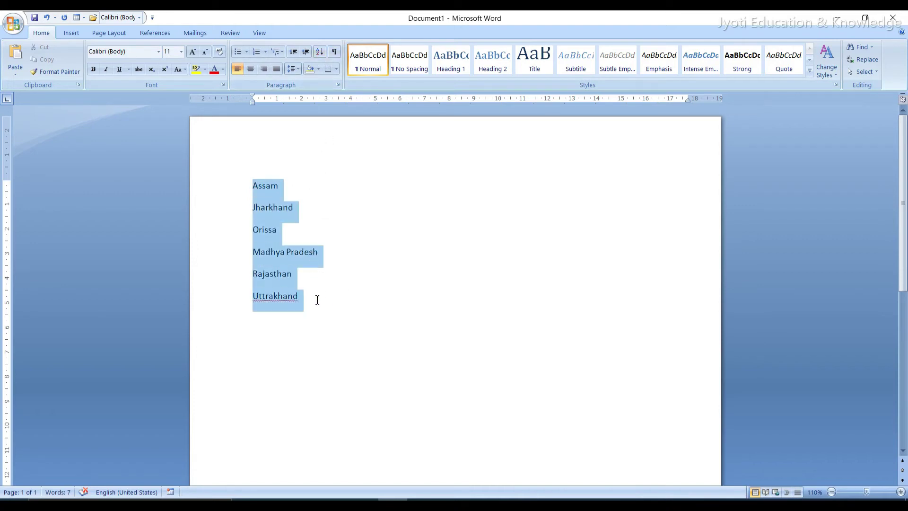
Step: Sort the six lines by paragraphs as Text in ascending alphabetical order
left_click(320, 51)
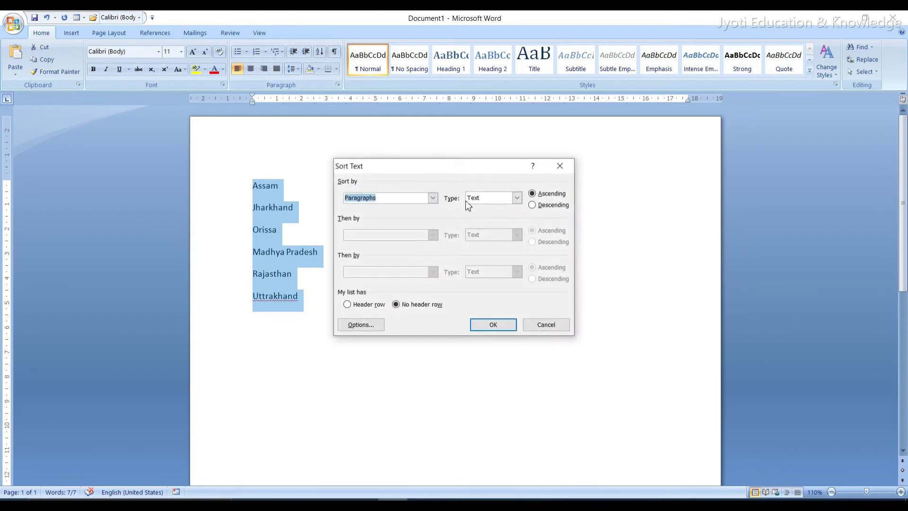
left_click(517, 197)
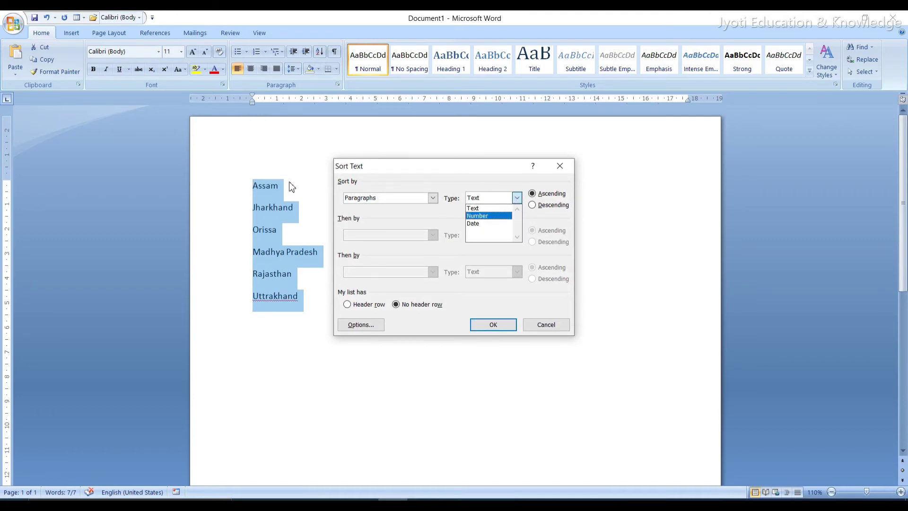
left_click(492, 208)
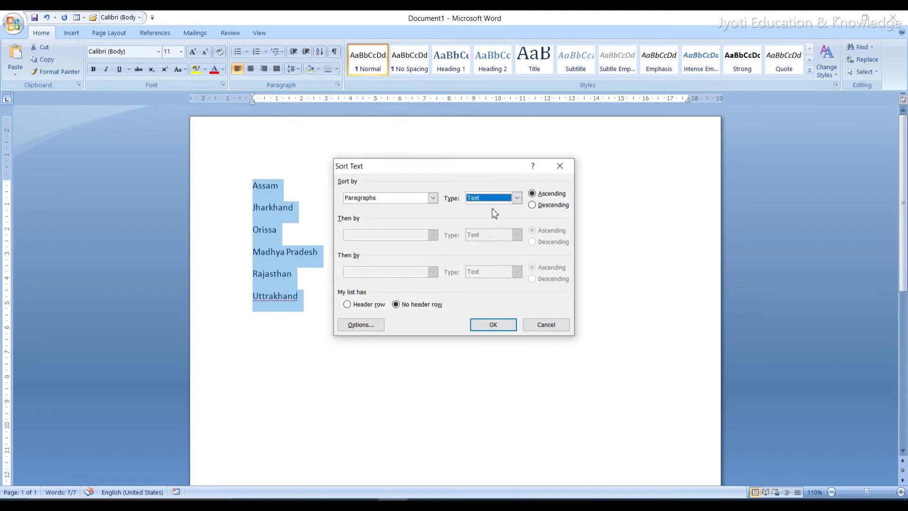
left_click(517, 197)
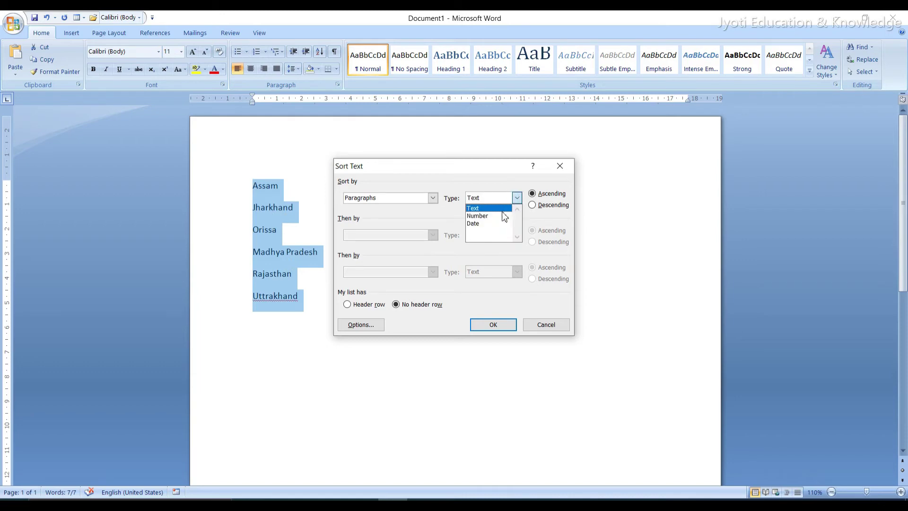
left_click(508, 209)
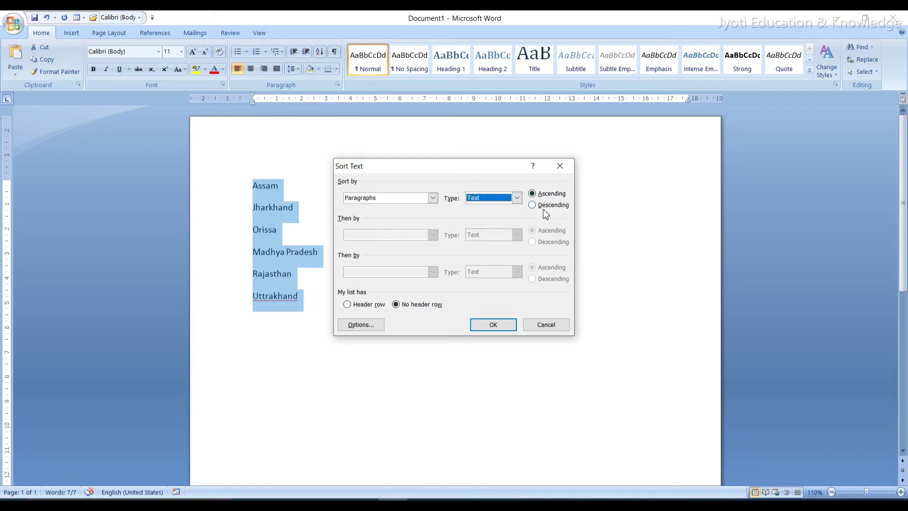
left_click(495, 325)
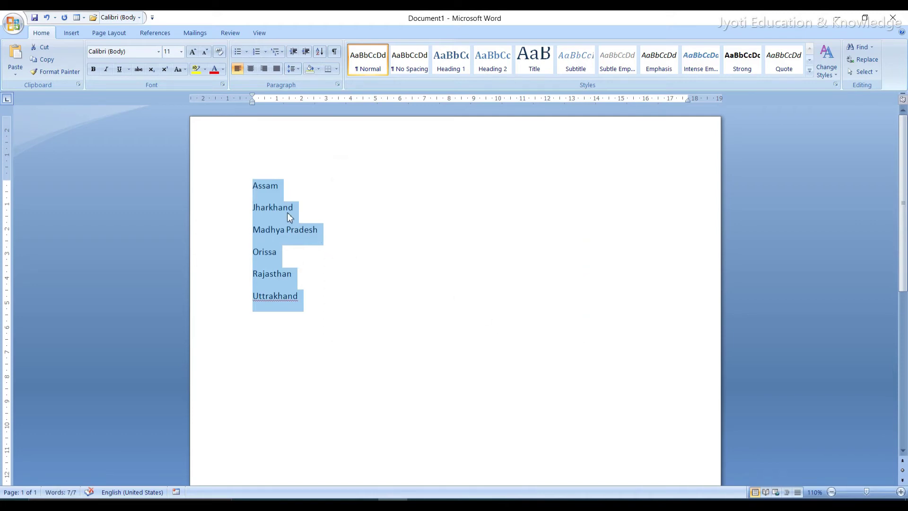
left_click(260, 185)
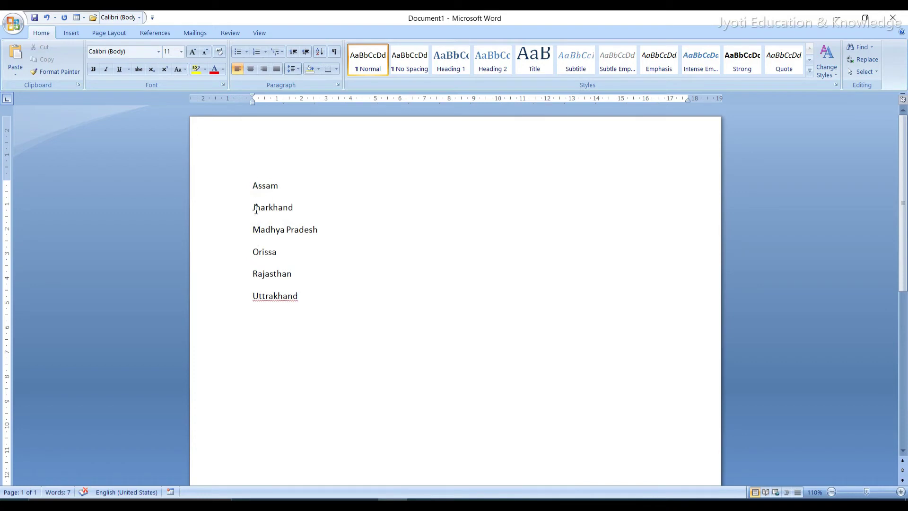
Step: Re-sort the six state lines in descending order so Uttrakhand comes first
left_click_drag(316, 301, 253, 185)
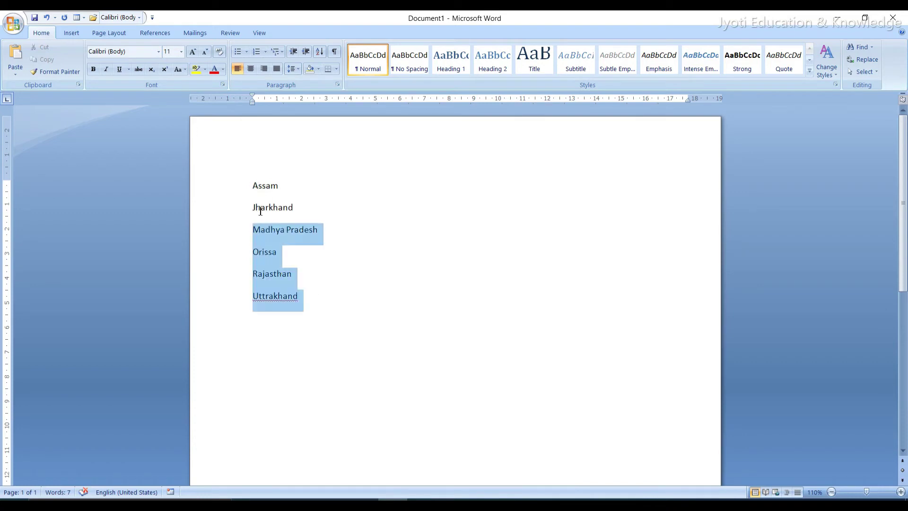
left_click(317, 49)
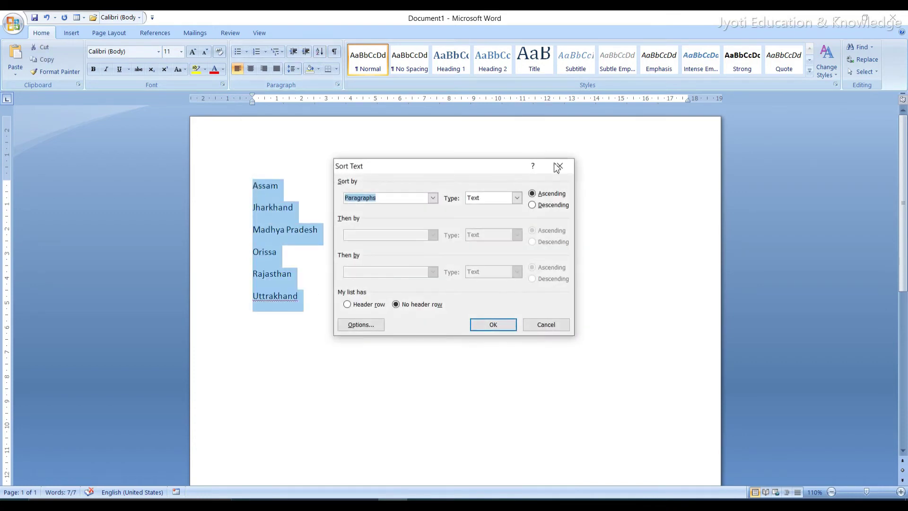
left_click(539, 205)
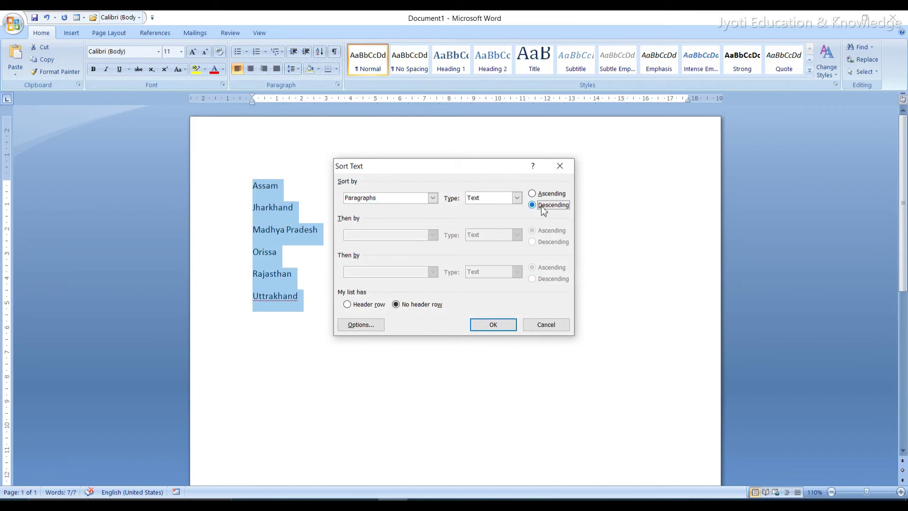
left_click(488, 325)
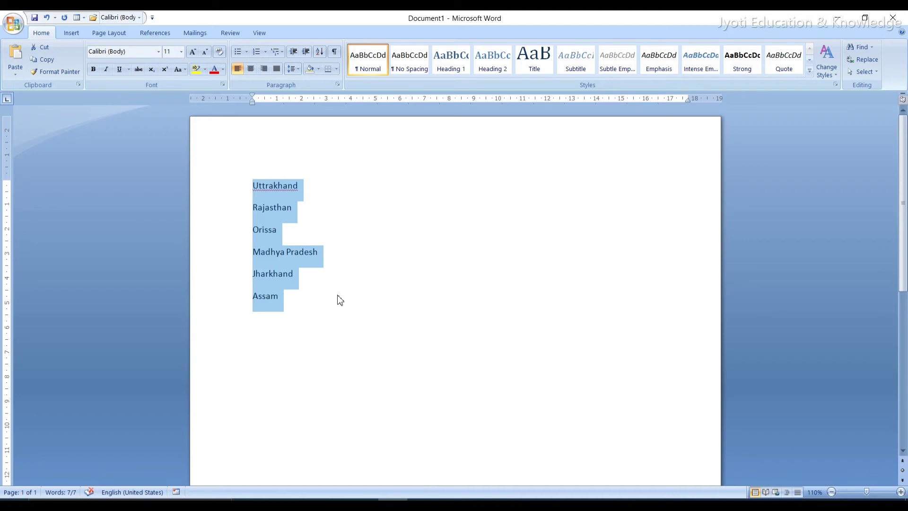
Step: Generate three sample paragraphs with =rand() and select them
type("=rand")
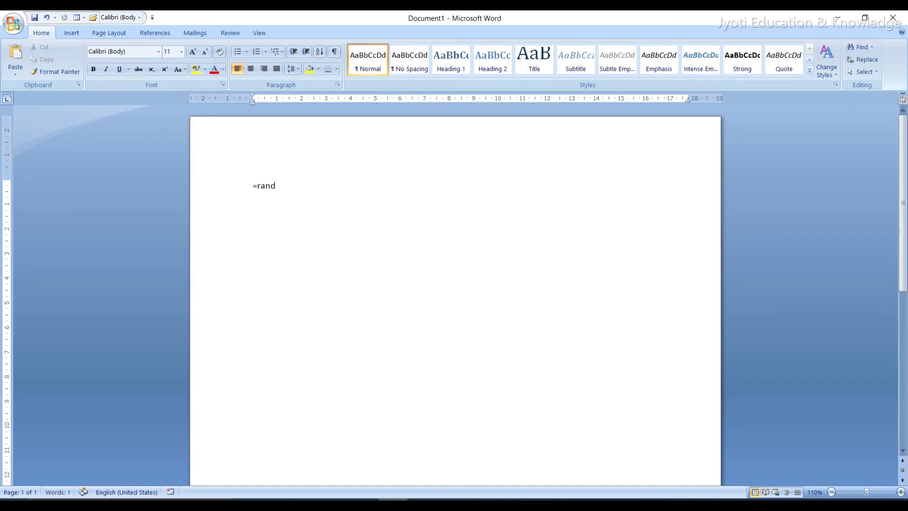
type("()")
key("Return")
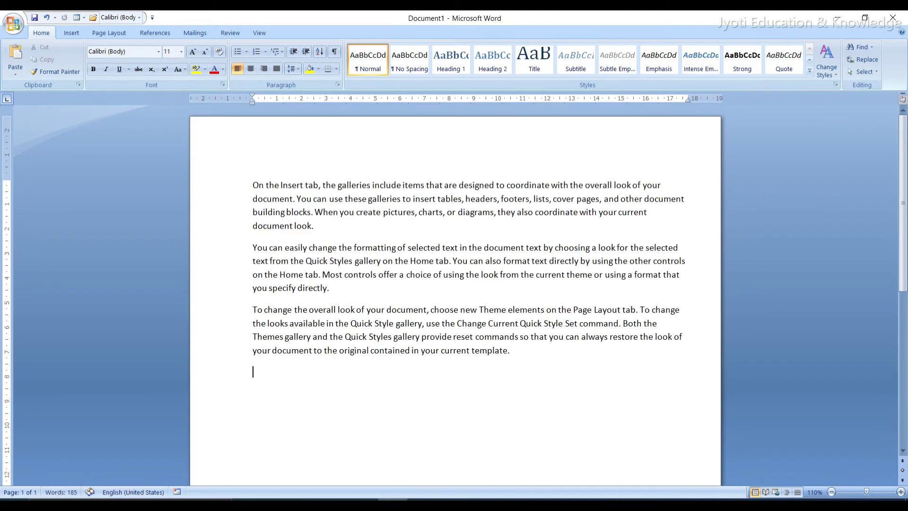
left_click_drag(254, 183, 515, 361)
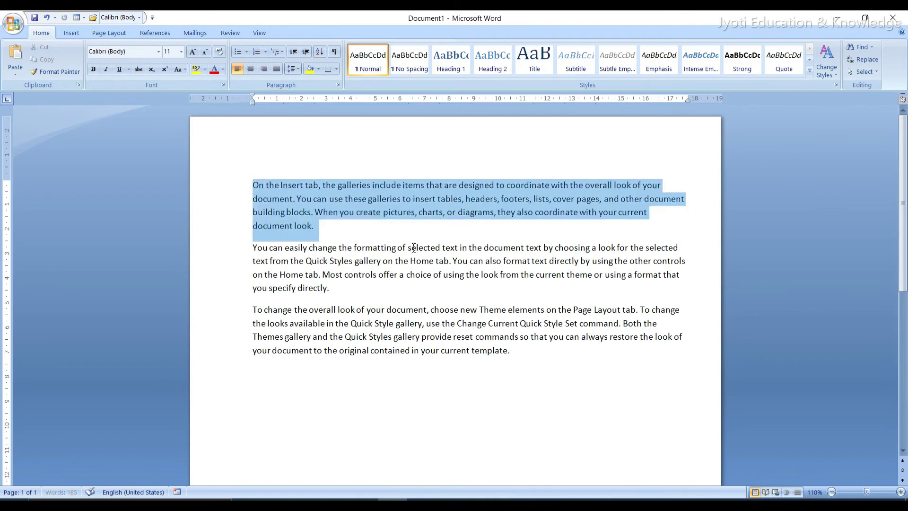
Step: Try centre and right alignment, settle on Justify, and preview line-spacing choices
left_click(251, 69)
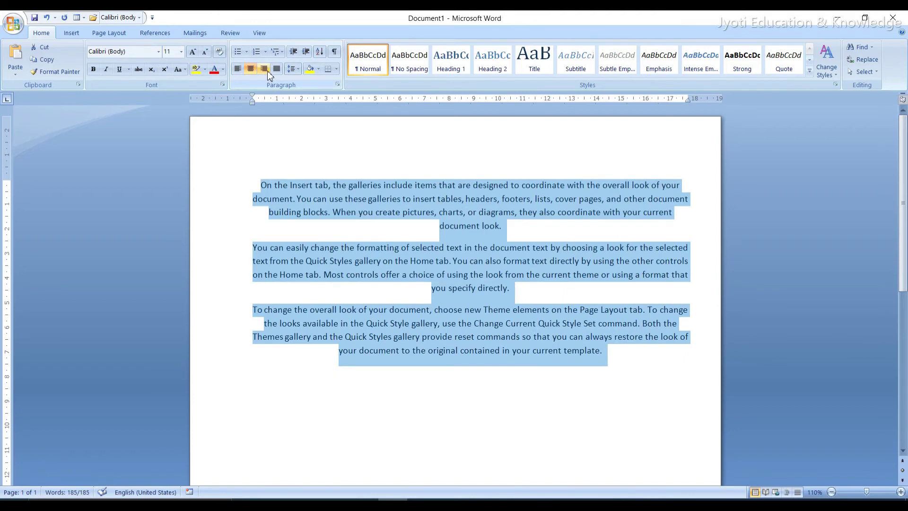
left_click(265, 69)
left_click(276, 70)
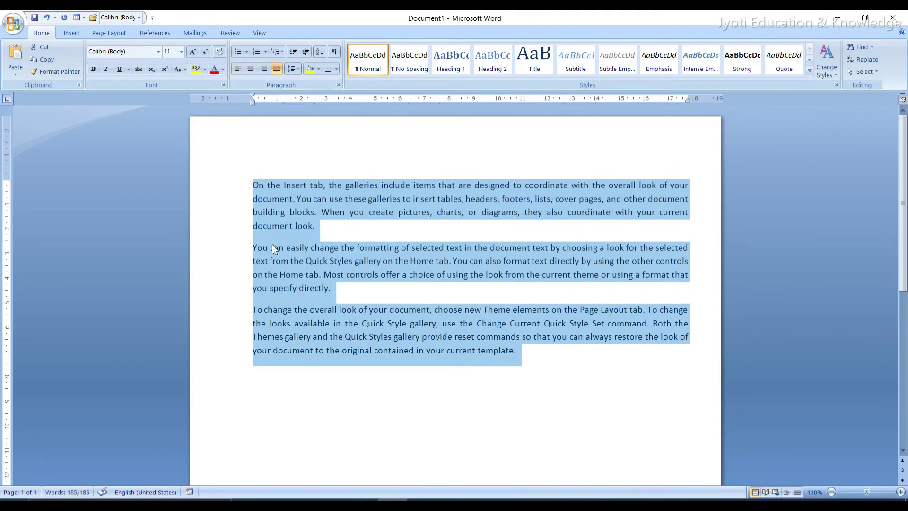
left_click(296, 71)
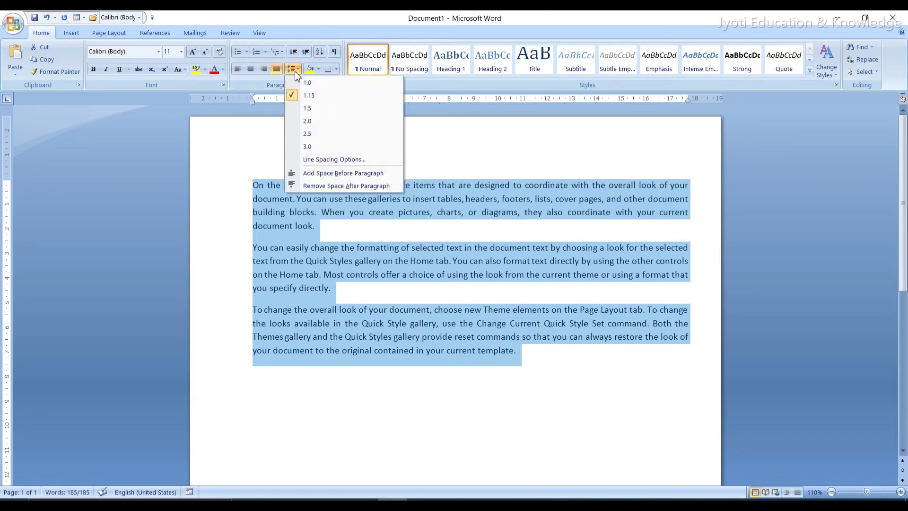
left_click(449, 203)
left_click(322, 226)
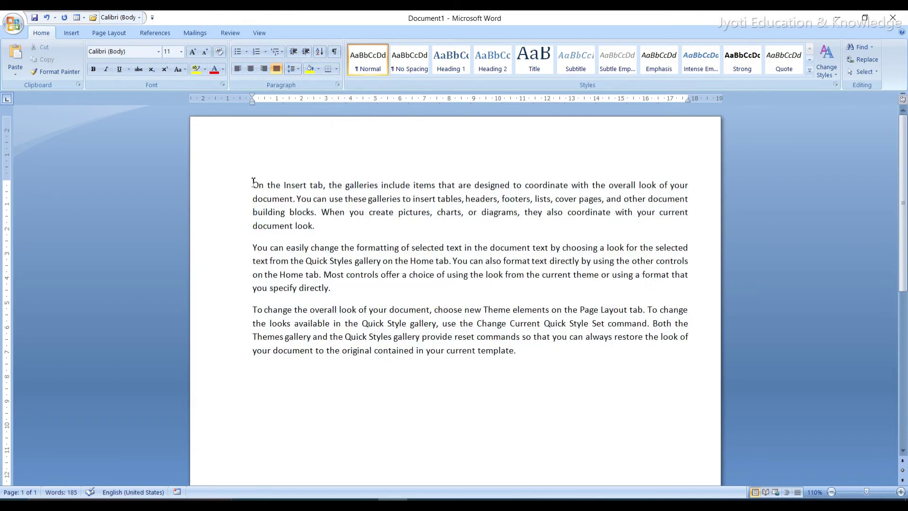
Step: Set the first paragraph to 1.0 line spacing after trying 1.5, and remove space after paragraphs
left_click_drag(263, 194, 325, 228)
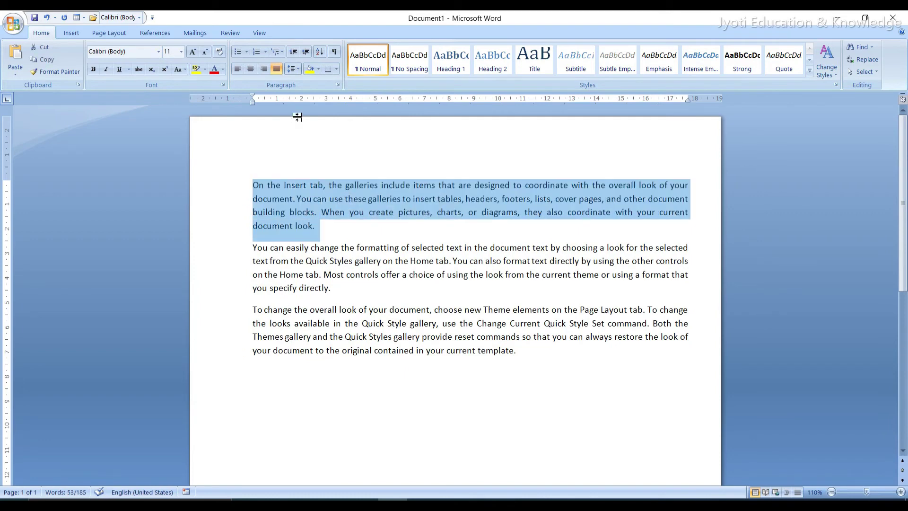
left_click(254, 184)
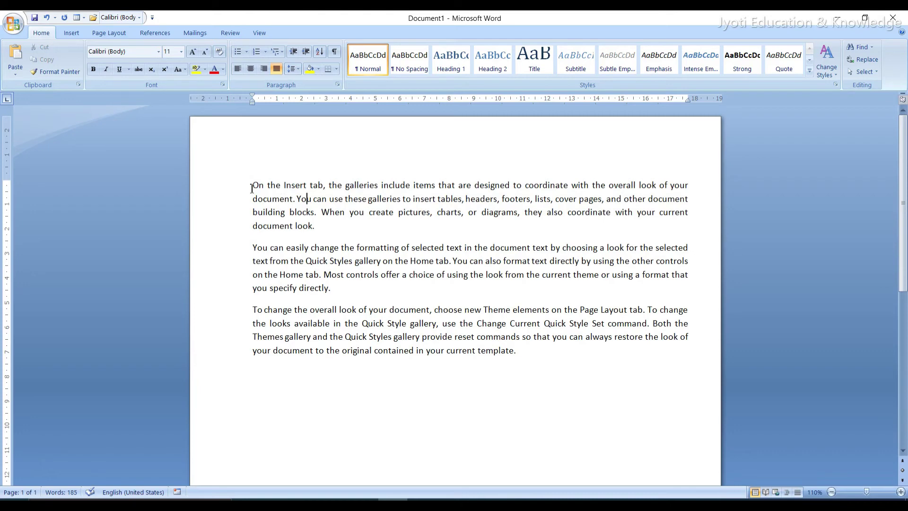
left_click_drag(248, 185, 340, 227)
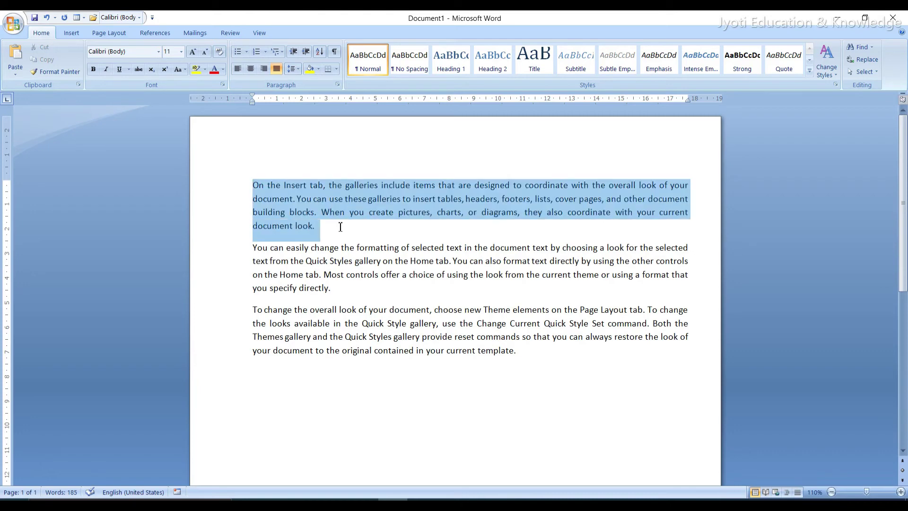
left_click(295, 70)
left_click(305, 108)
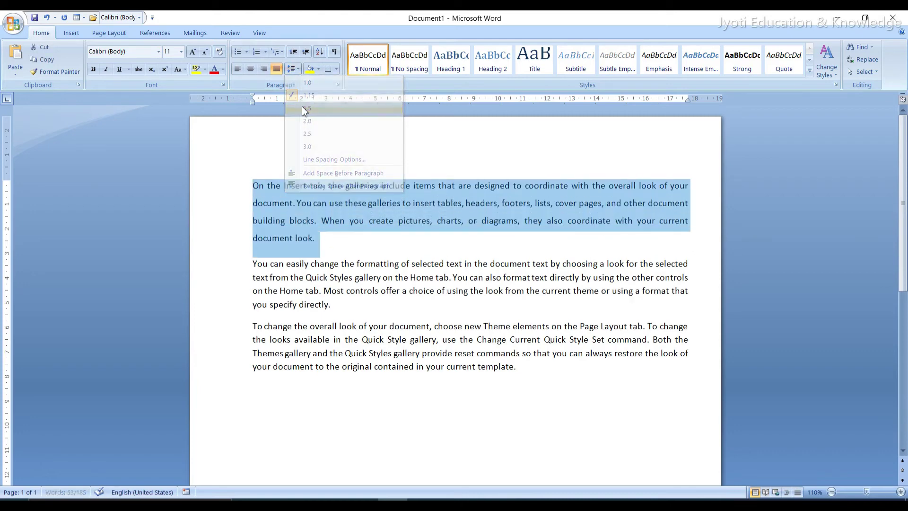
left_click(293, 73)
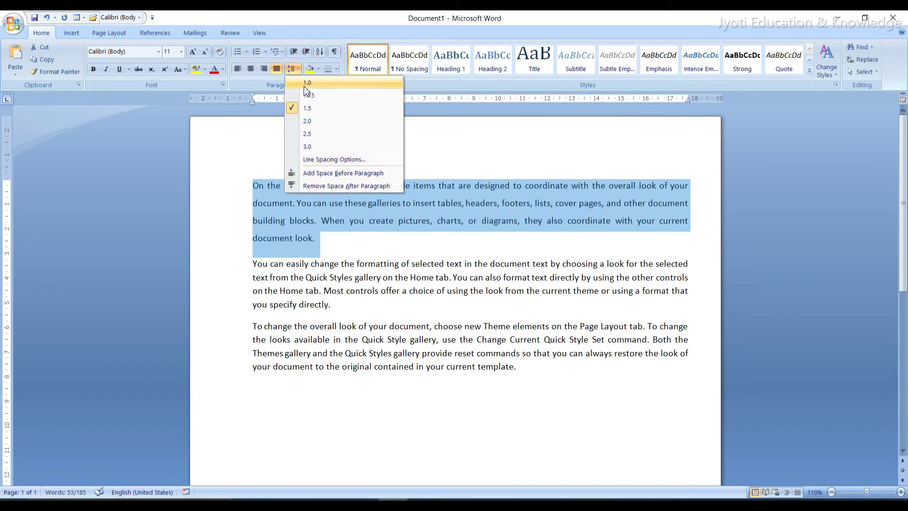
left_click(303, 84)
left_click(297, 70)
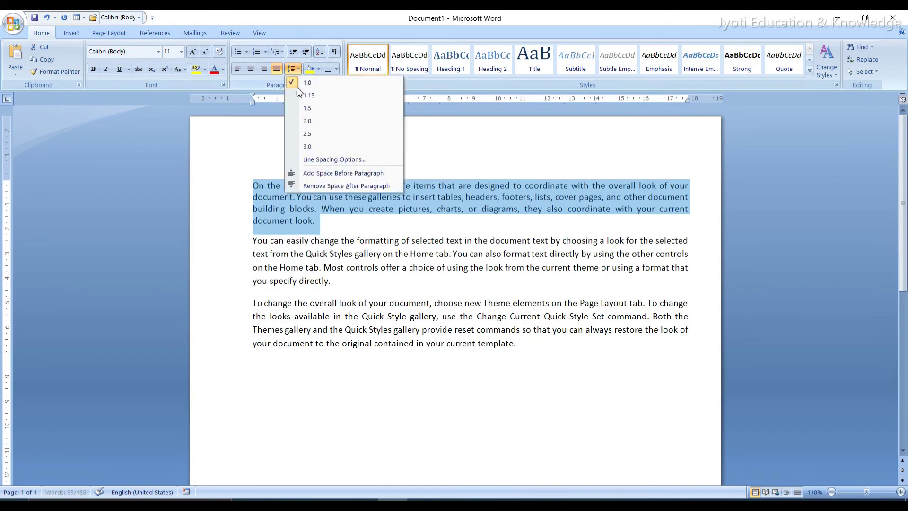
left_click(316, 187)
left_click(331, 221)
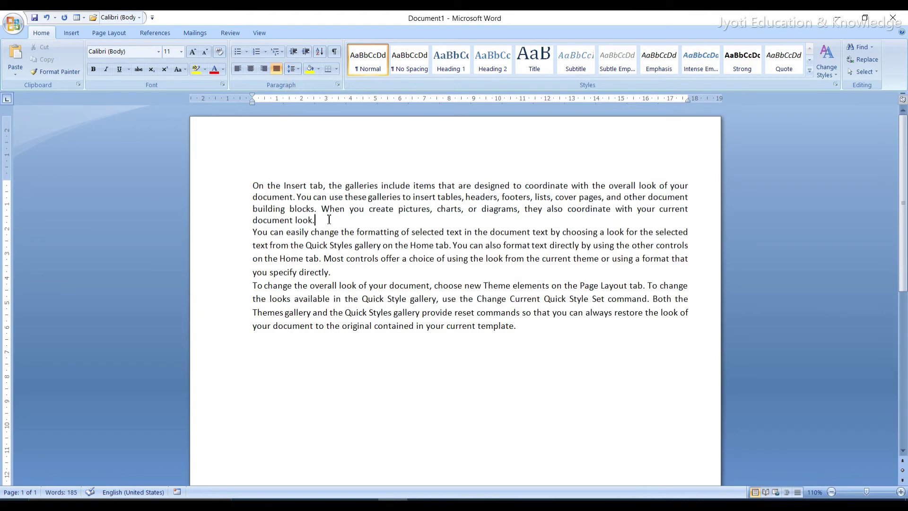
Step: Apply yellow paragraph shading to the first paragraph
left_click(319, 69)
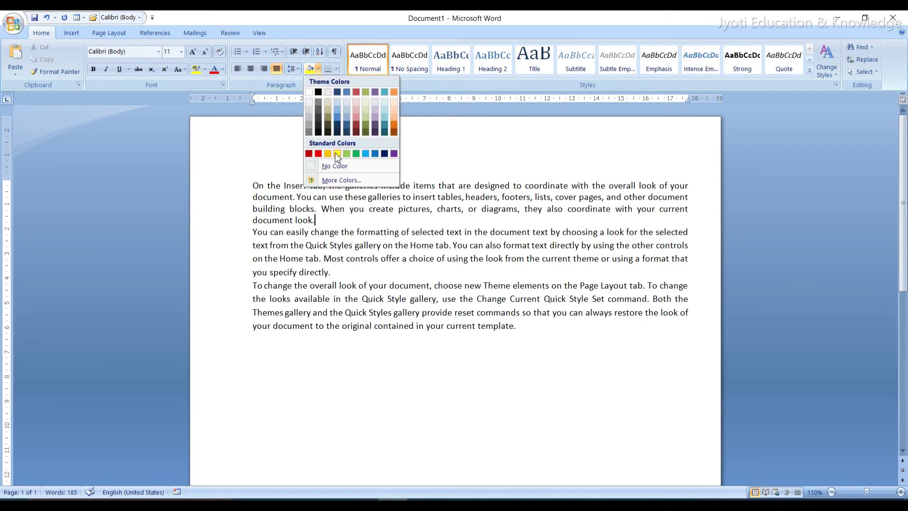
left_click(241, 187)
left_click_drag(254, 185, 331, 222)
left_click(310, 69)
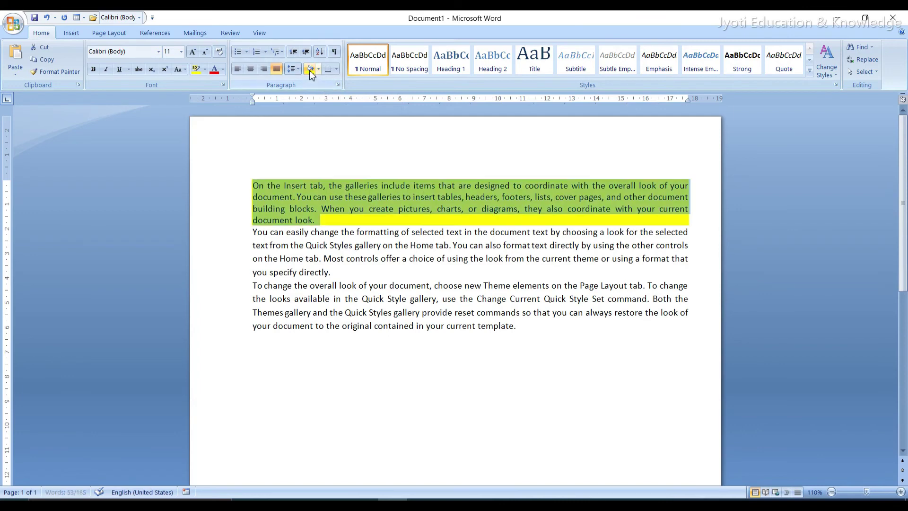
left_click(437, 254)
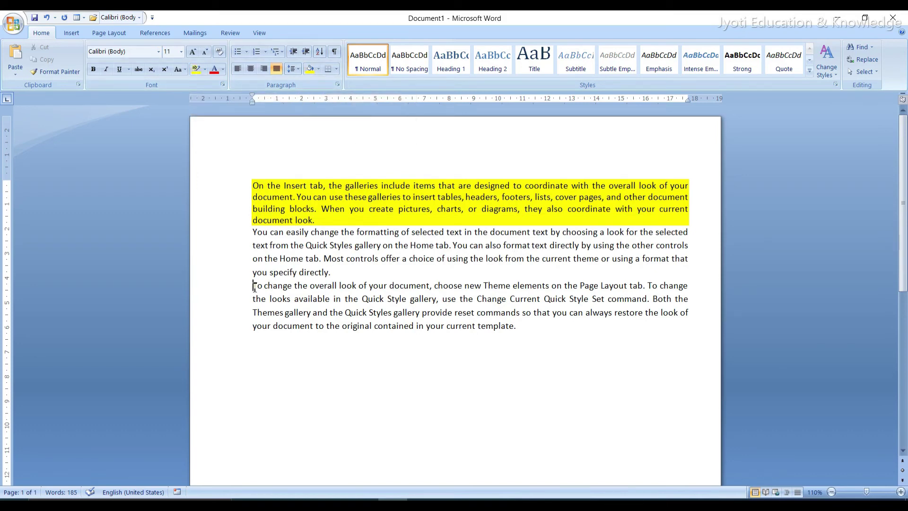
Step: Highlight the entire third paragraph with yellow Text Highlight Color
left_click_drag(255, 286, 522, 331)
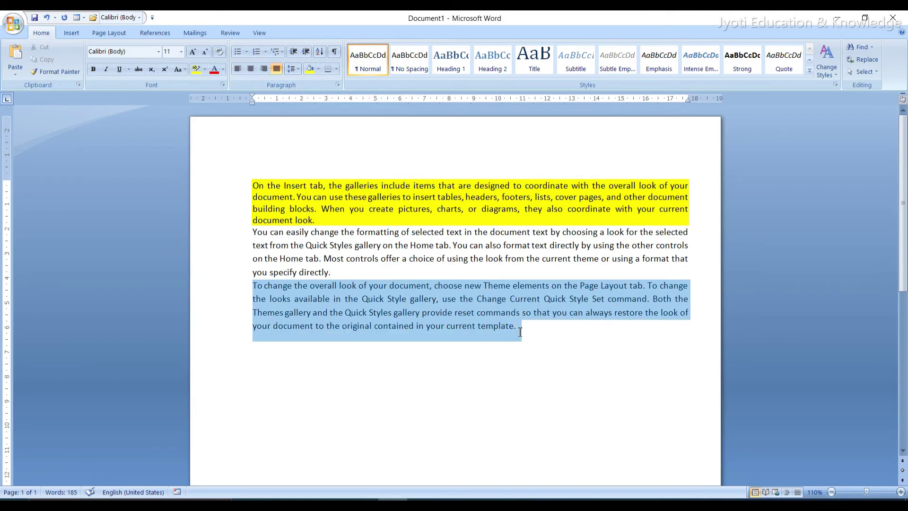
left_click(196, 69)
left_click(552, 360)
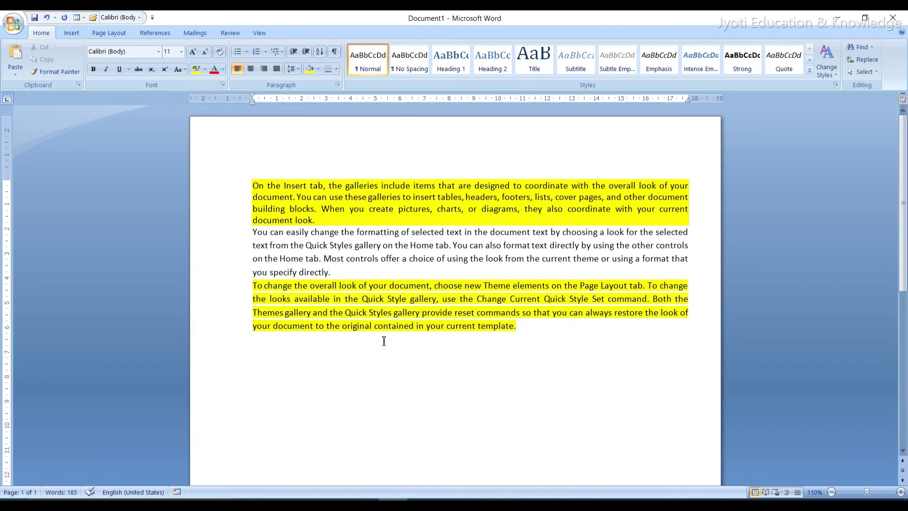
scroll(384, 341, "up", 1, "ctrl")
scroll(384, 341, "up", 3, "ctrl")
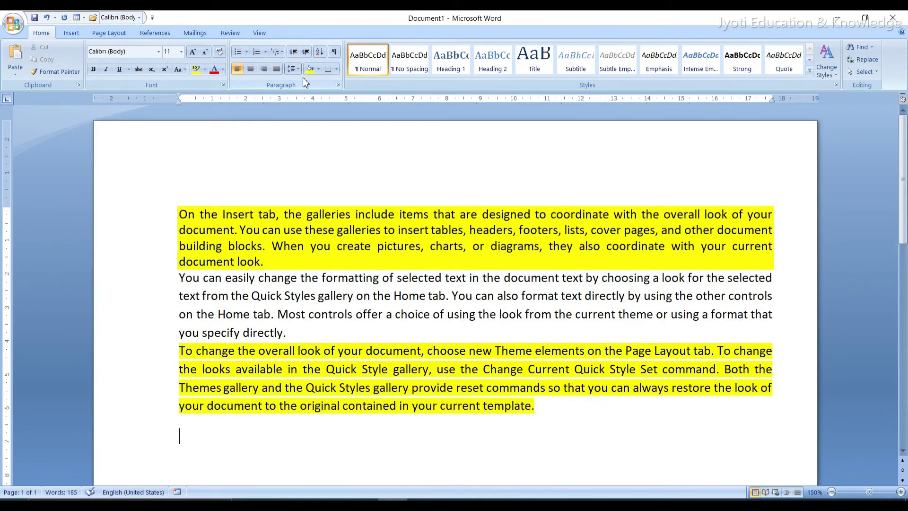
Step: Surround the yellow-shaded first paragraph with a box border from the Borders dropdown
left_click(337, 71)
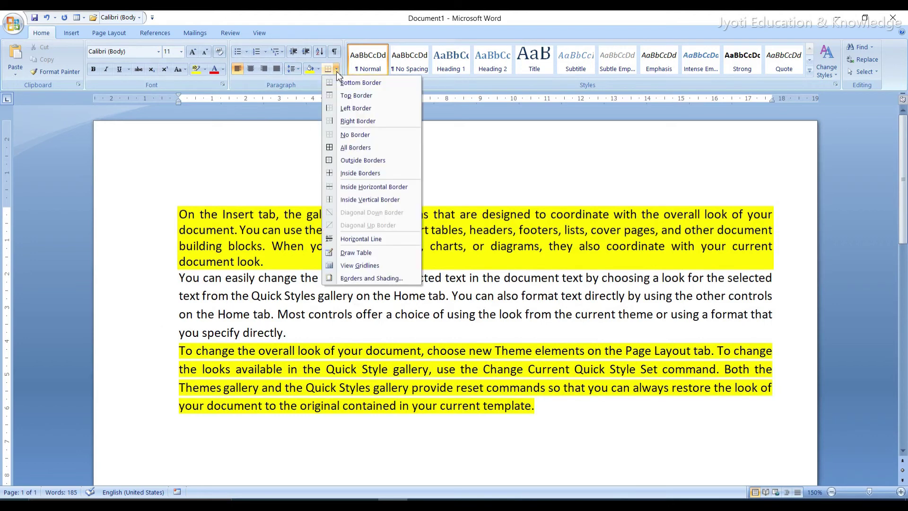
left_click(197, 291)
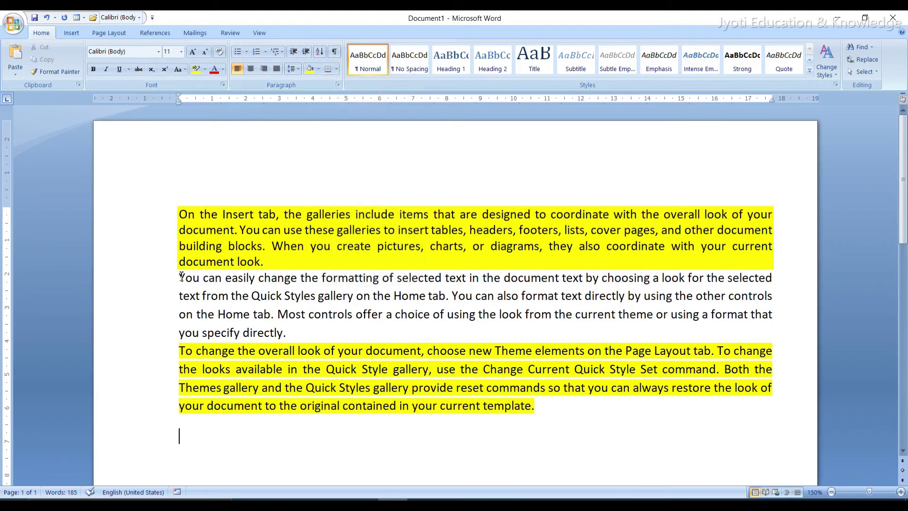
left_click_drag(179, 214, 285, 270)
key("ctrl+c")
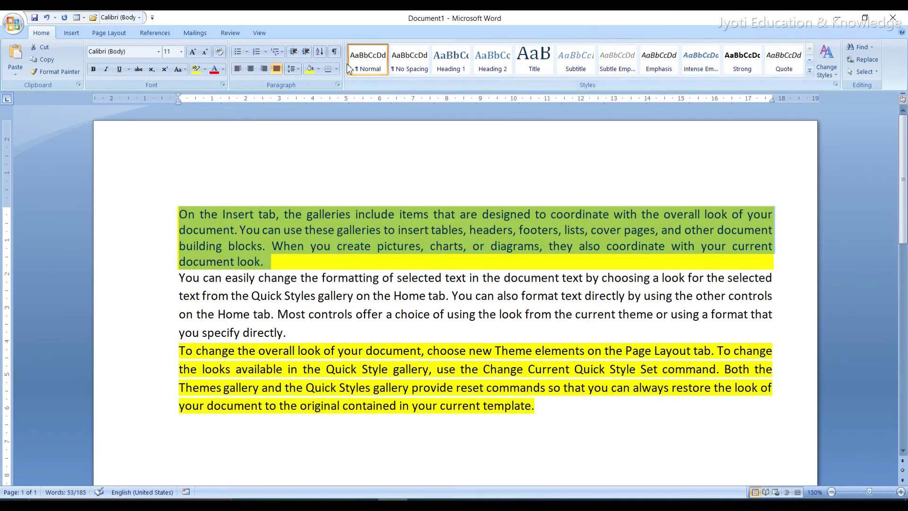
left_click(336, 69)
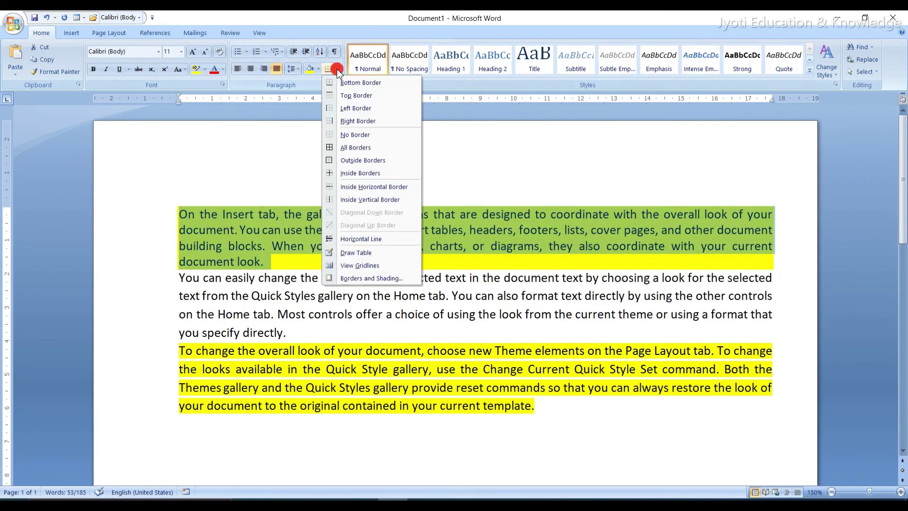
left_click(342, 148)
left_click(294, 199)
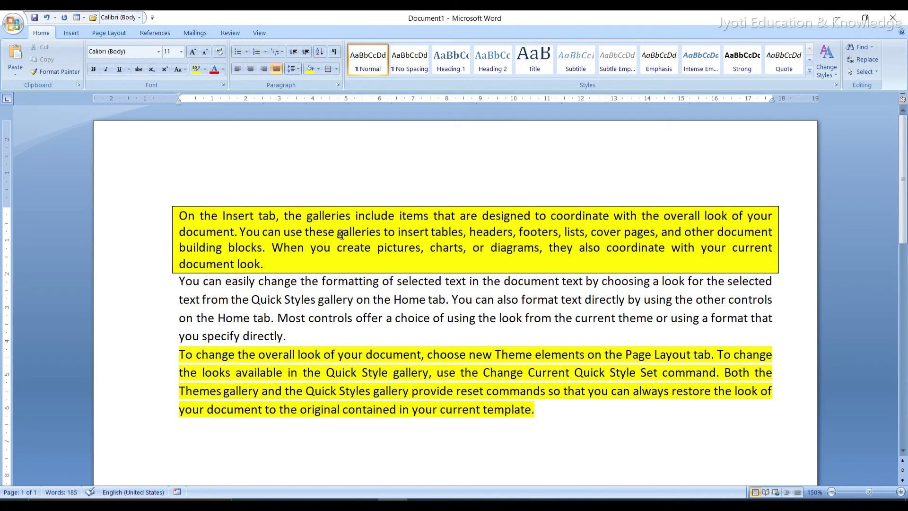
left_click(341, 299)
Step: Turn on Show/Hide ¶ and inspect the paragraph marks ending each paragraph
left_click(335, 56)
left_click(267, 263)
left_click(298, 337)
left_click(538, 409)
left_click(196, 444)
double_click(201, 282)
left_click(231, 299)
scroll(208, 320, "up", 1, "ctrl")
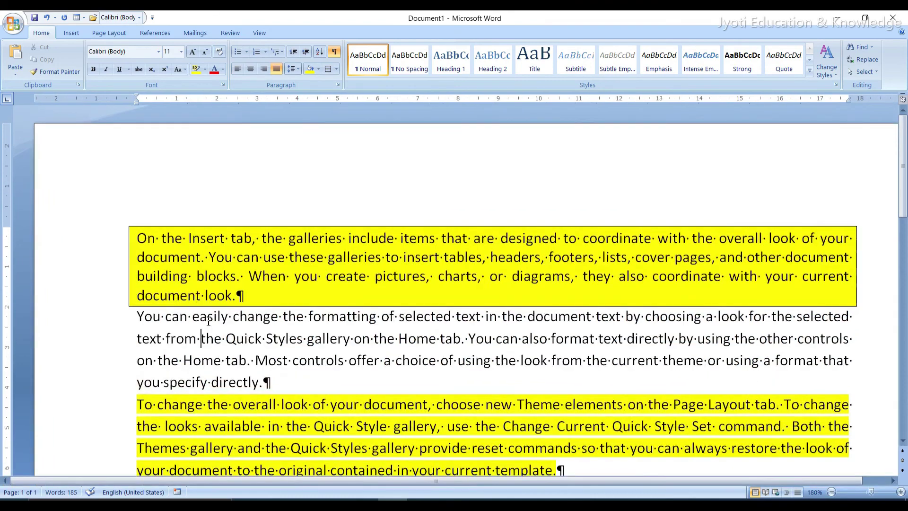
scroll(208, 320, "up", 2, "ctrl")
scroll(208, 321, "up", 2, "ctrl")
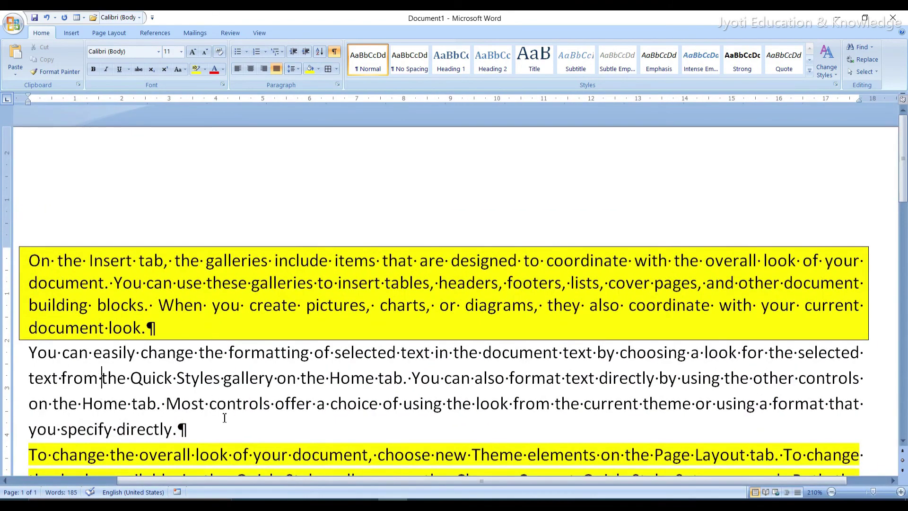
scroll(225, 418, "down", 1)
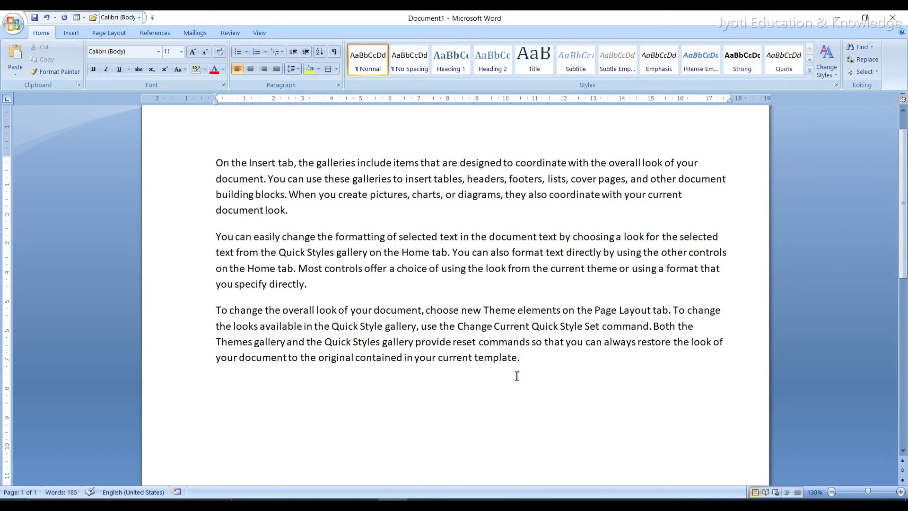
Step: Paste a copy of the three paragraphs on a new line at the document's end
left_click(530, 358)
left_click_drag(530, 357, 217, 164)
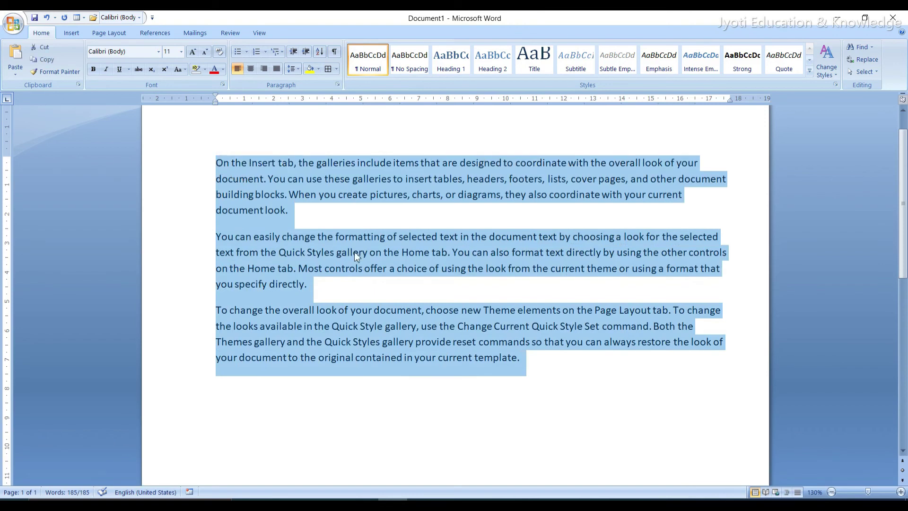
left_click(554, 367)
key("Return")
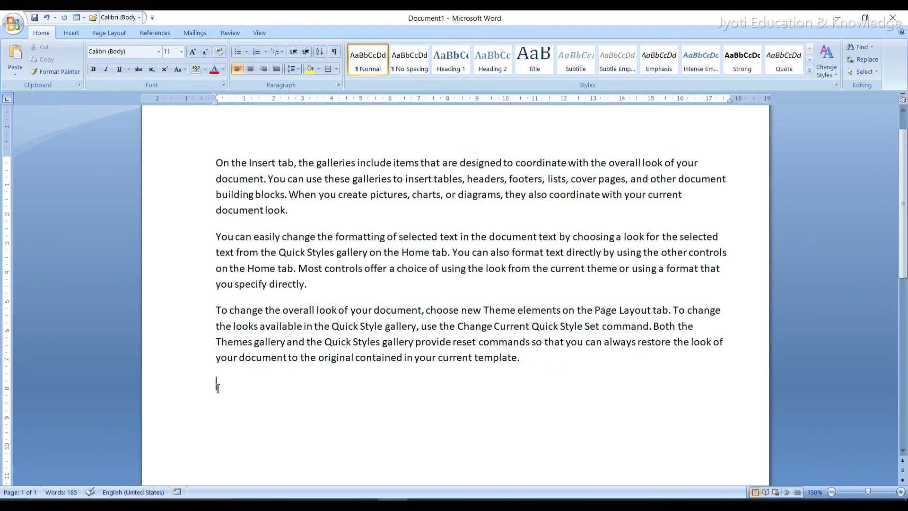
key("ctrl+v")
scroll(386, 307, "down", 2)
scroll(386, 307, "down", 3)
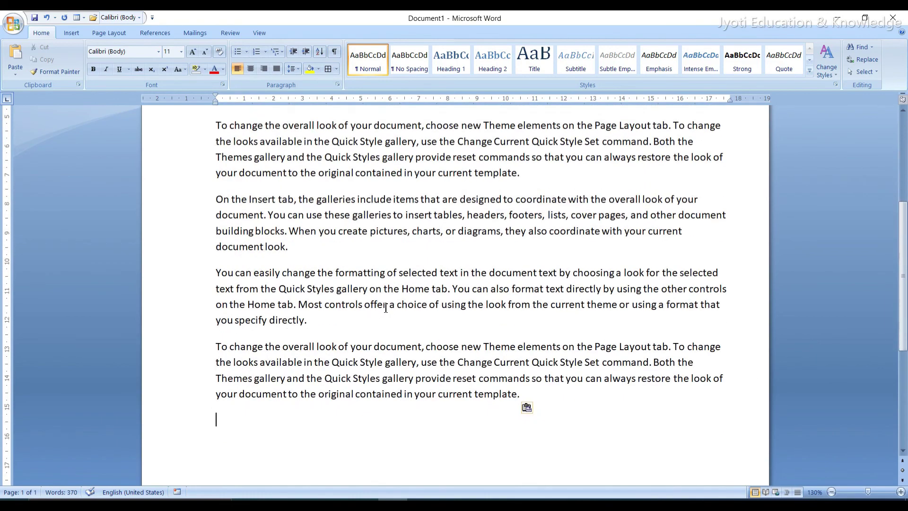
scroll(386, 308, "up", 5)
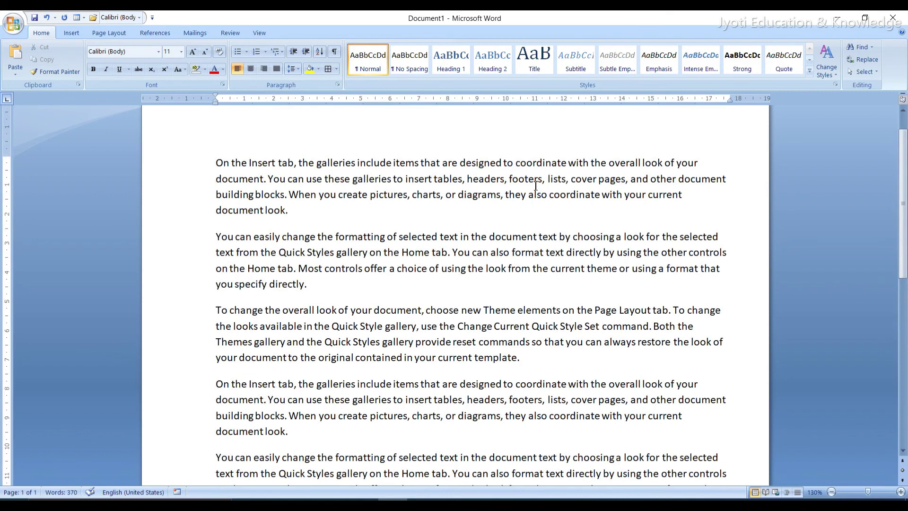
Step: Insert the word 'amit' into each of the first three paragraphs
left_click(299, 163)
type("amit")
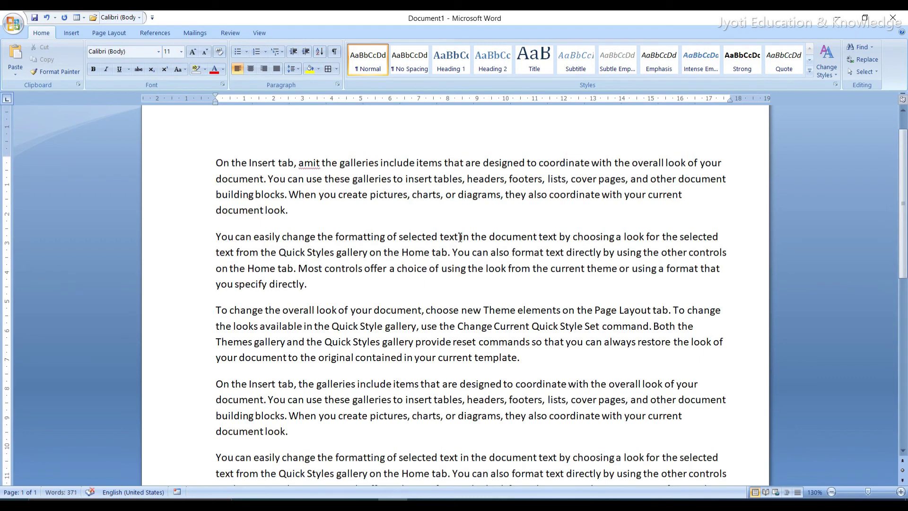
left_click(507, 269)
type("a")
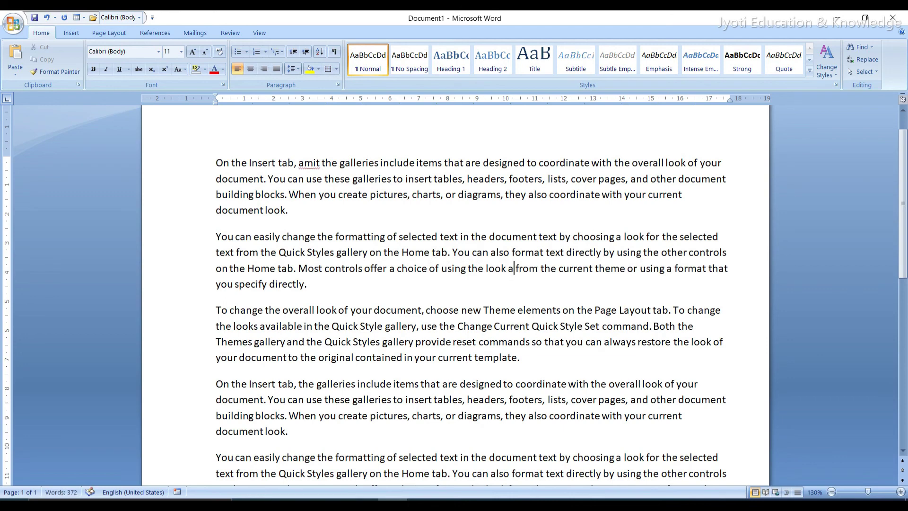
type("mit")
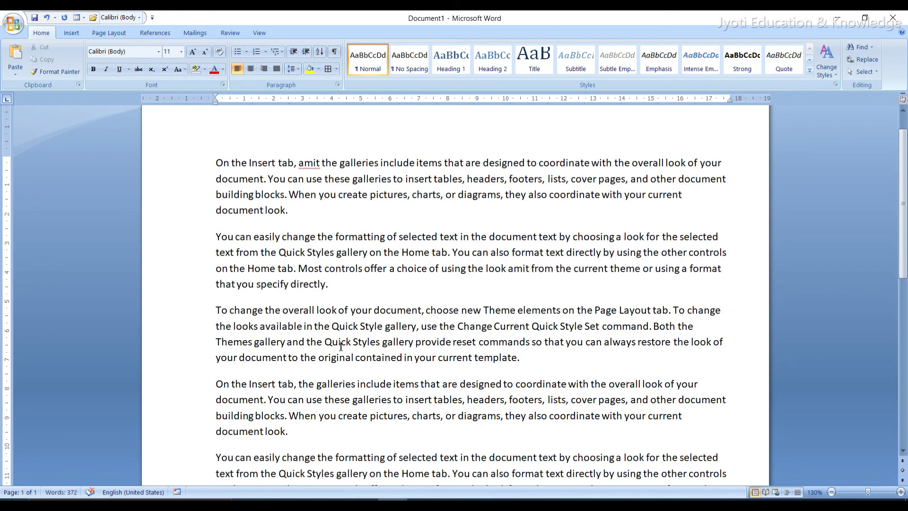
left_click(324, 345)
type("amit")
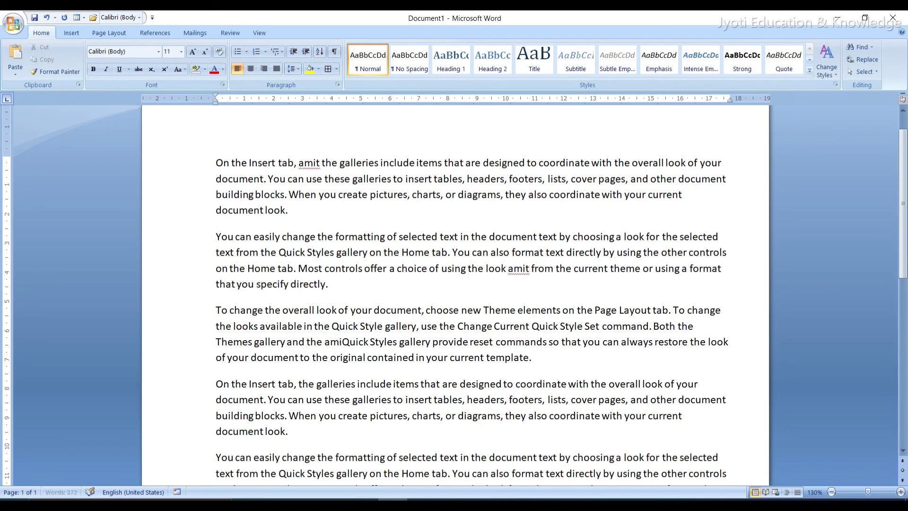
left_click(528, 384)
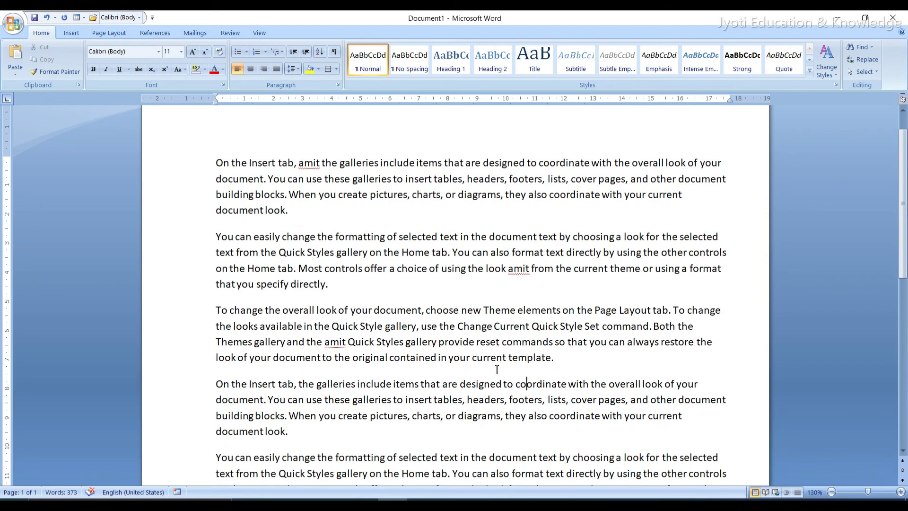
scroll(534, 360, "down", 1)
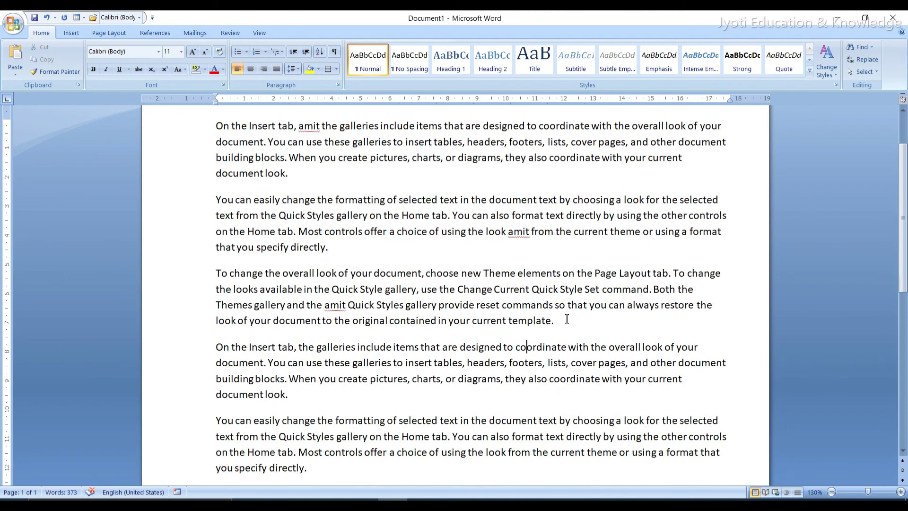
scroll(567, 318, "up", 1)
scroll(567, 319, "up", 1)
scroll(567, 319, "down", 1)
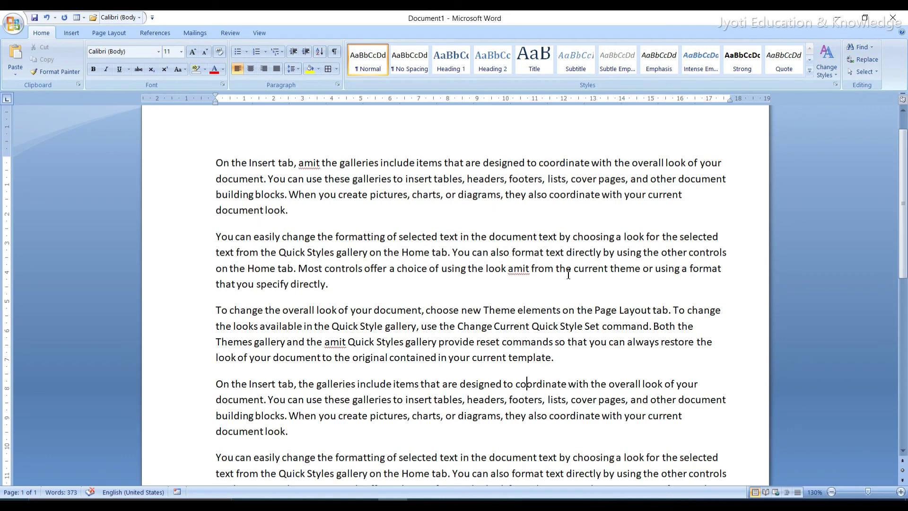
Step: Set up Find and Replace with 'amit' to find and 'sumit' as the replacement
key("ctrl+h")
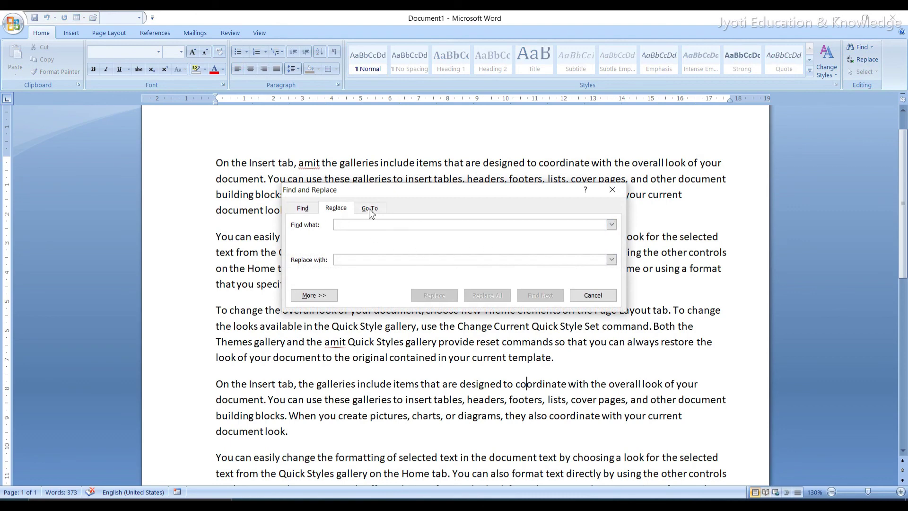
left_click_drag(405, 195, 554, 190)
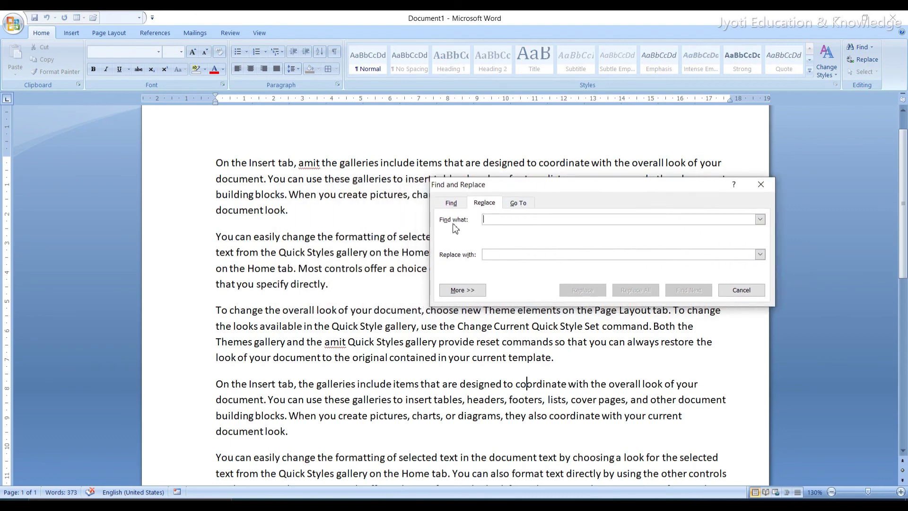
left_click(543, 222)
type("amit")
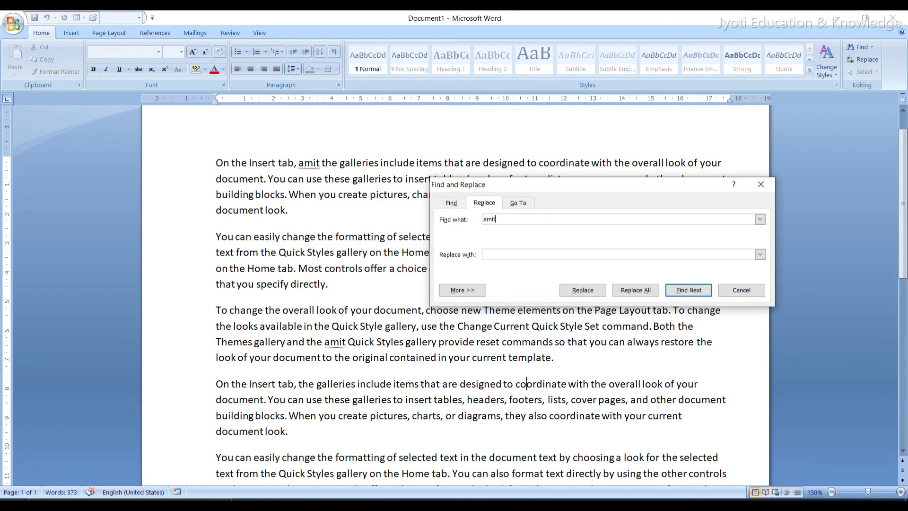
left_click(518, 253)
type("su")
type("mit")
left_click_drag(632, 189, 634, 227)
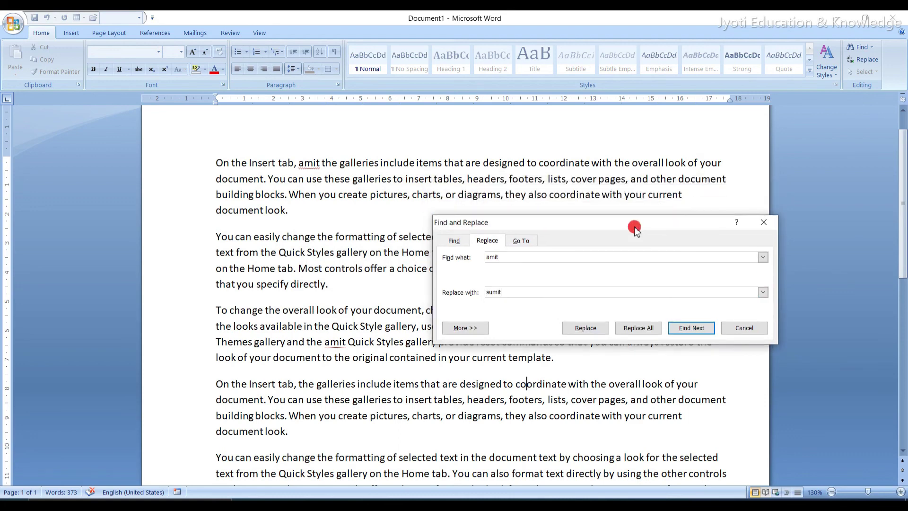
Step: Replace the first 'amit', then Replace All remaining ones with 'sumit' and close
left_click(582, 331)
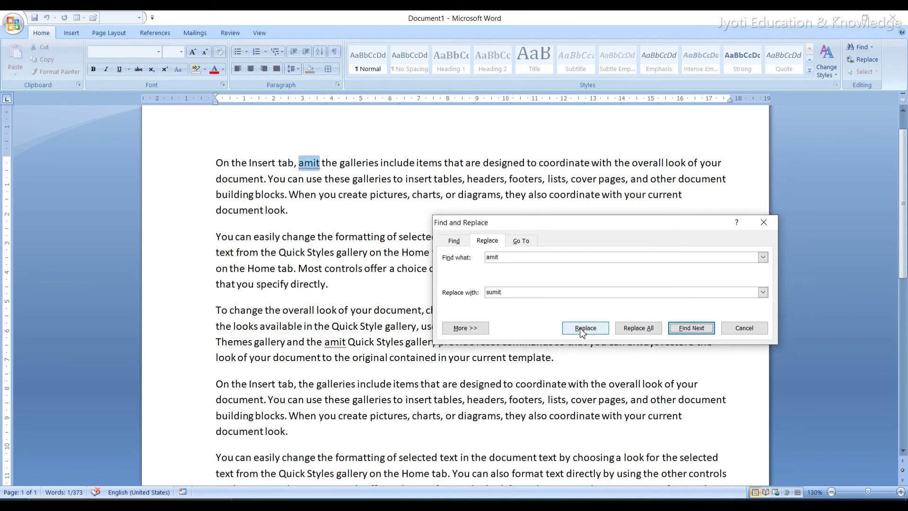
left_click(582, 331)
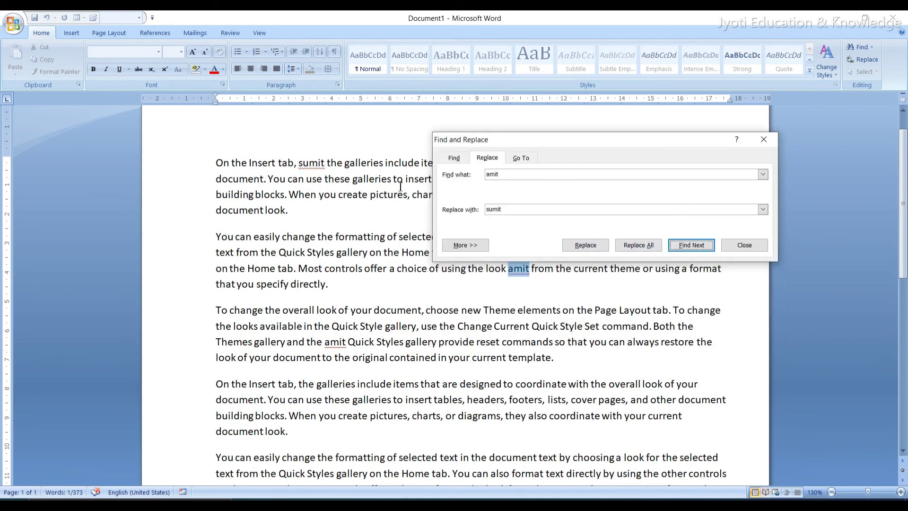
left_click(639, 246)
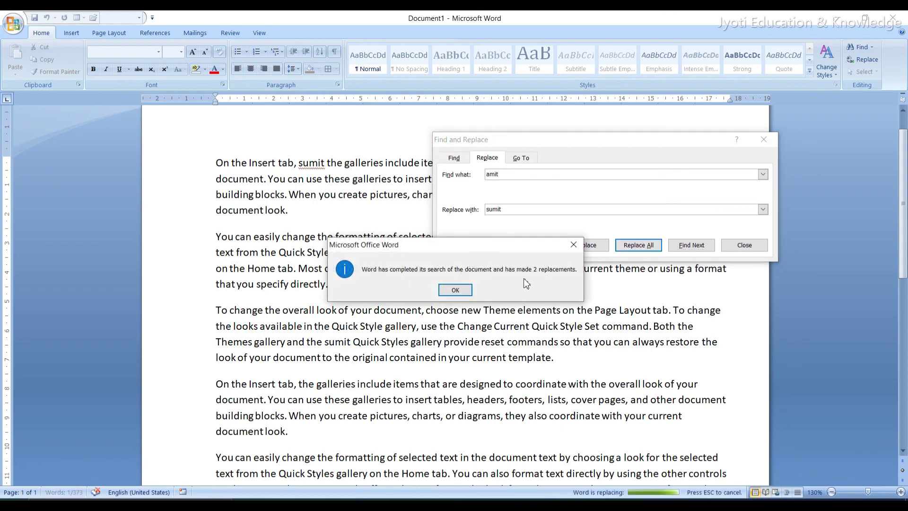
left_click(459, 291)
left_click(764, 139)
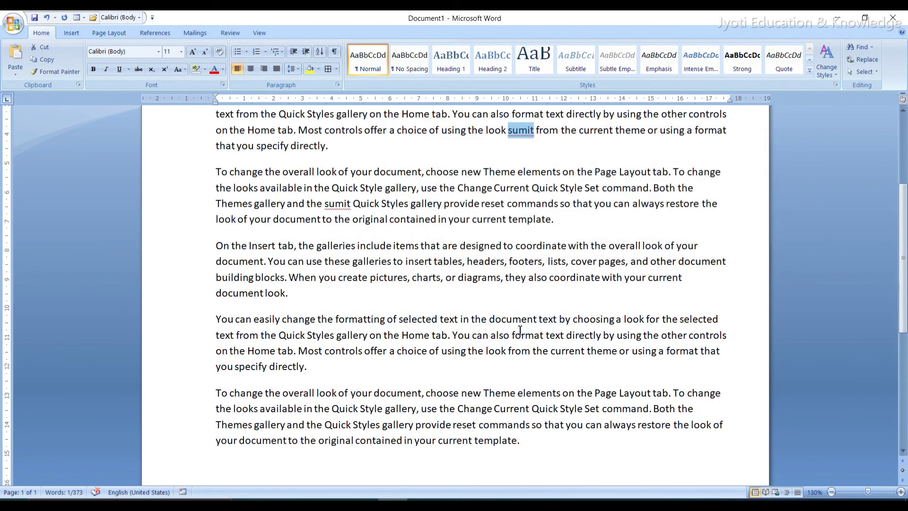
scroll(517, 297, "up", 3)
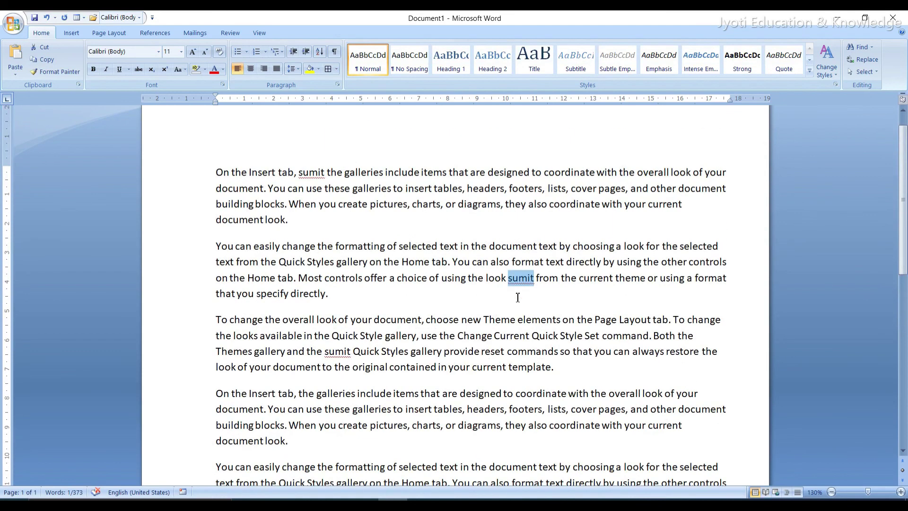
left_click(420, 58)
Step: Apply the Heading 1 quick style to the first two paragraphs
mouse_move(216, 172)
left_mouse_down()
mouse_move(335, 249)
mouse_move(350, 294)
left_mouse_up()
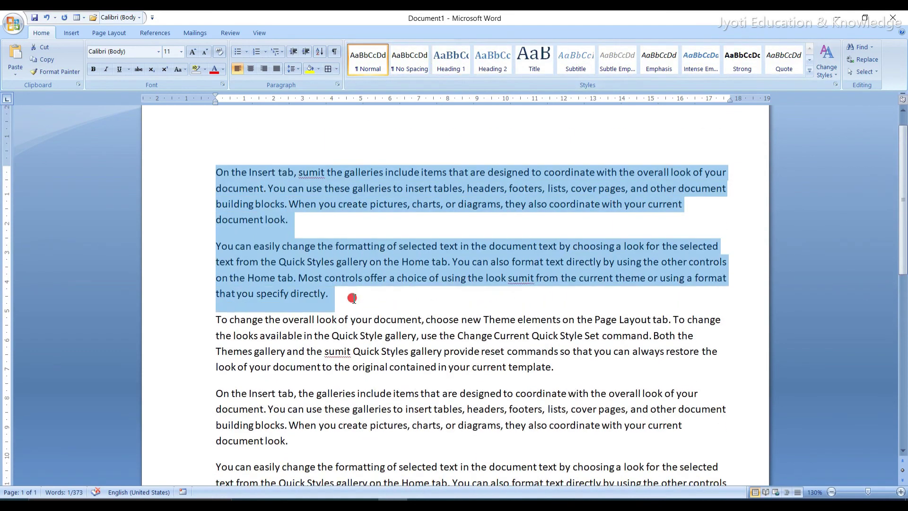
left_click(445, 72)
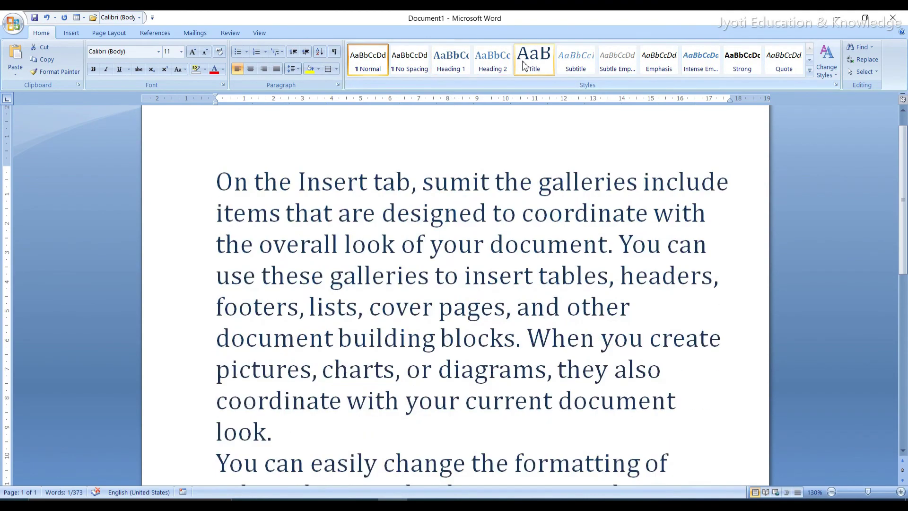